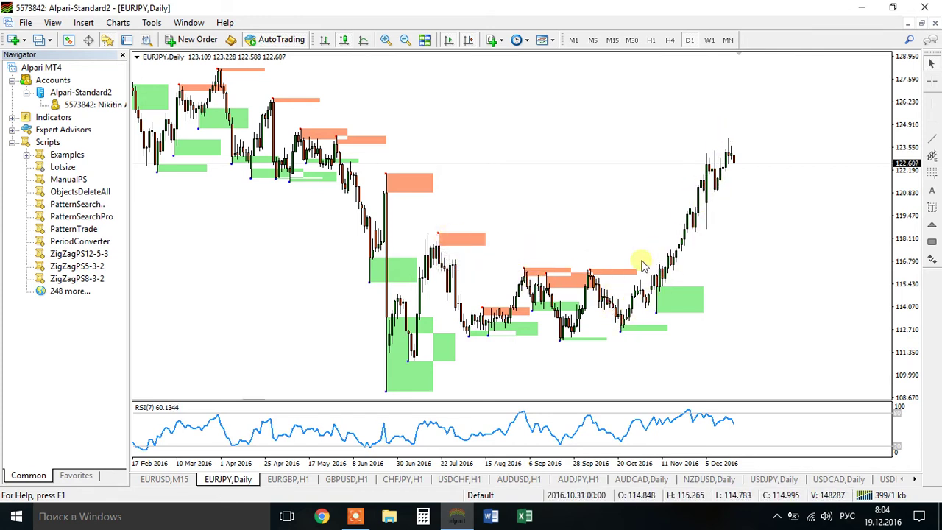
Place a horizontal line at 122.017, along the top of the red zone formed at the 24 June 2016 high
mouse_move(593, 270)
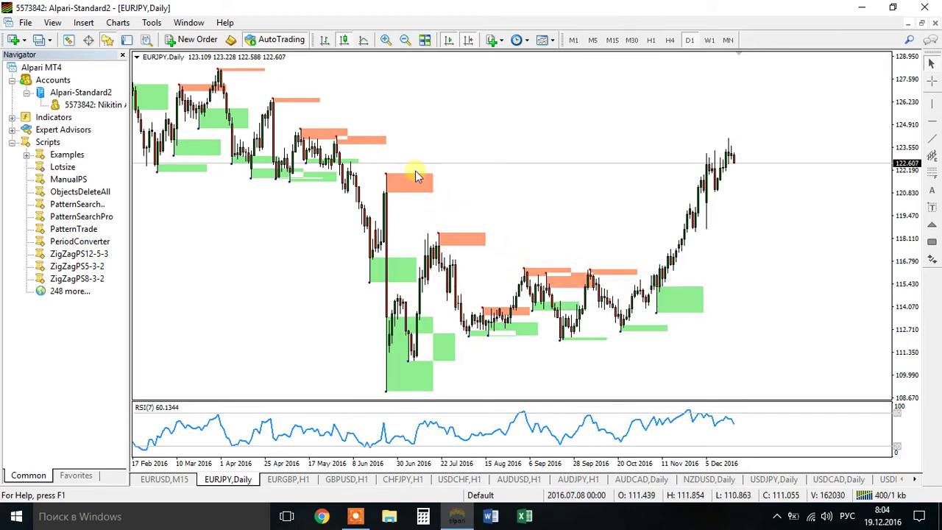
mouse_move(387, 179)
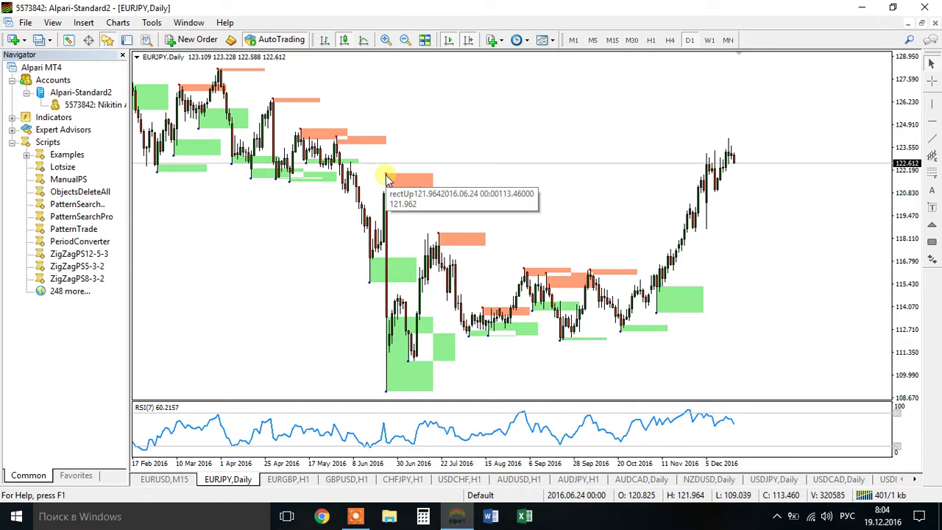
click(934, 122)
click(457, 172)
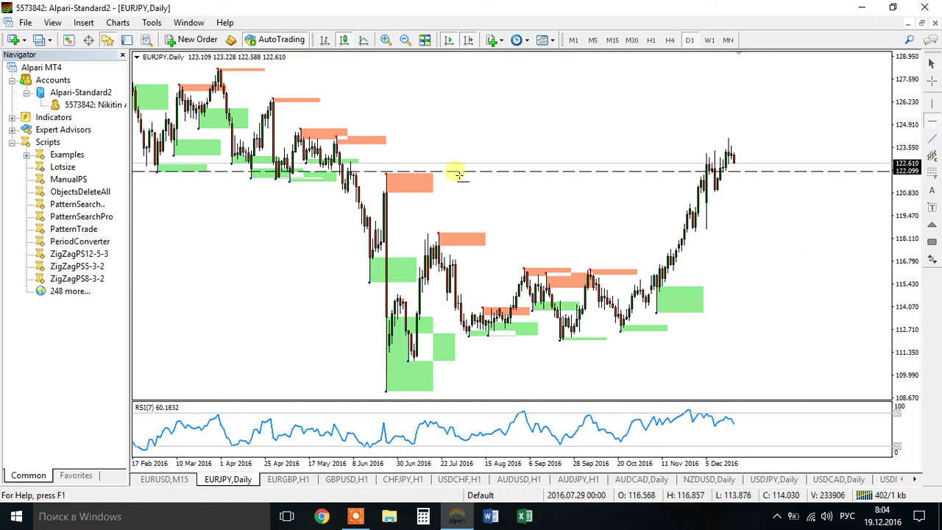
drag(457, 174, 460, 175)
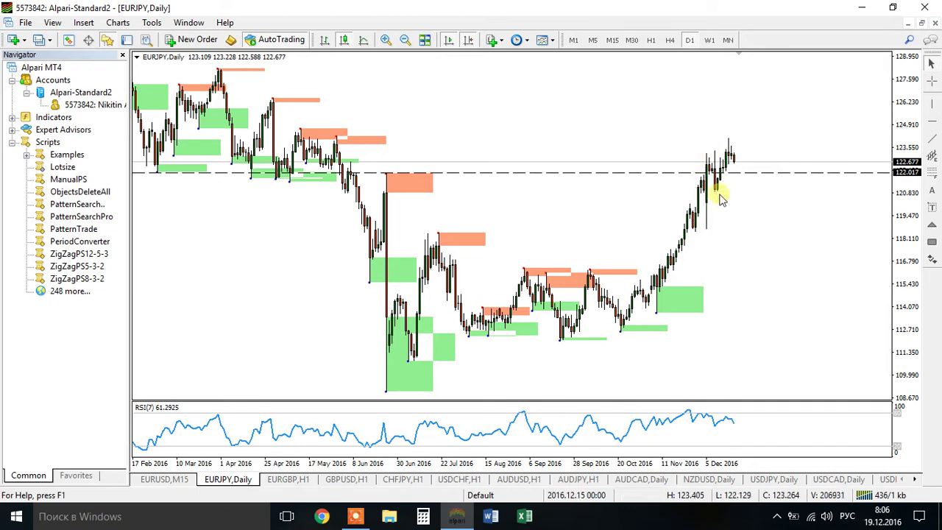
Sketch a projected price path with trendlines: down to the 122.017 line, up, back near it, and up to about 124.5
click(386, 40)
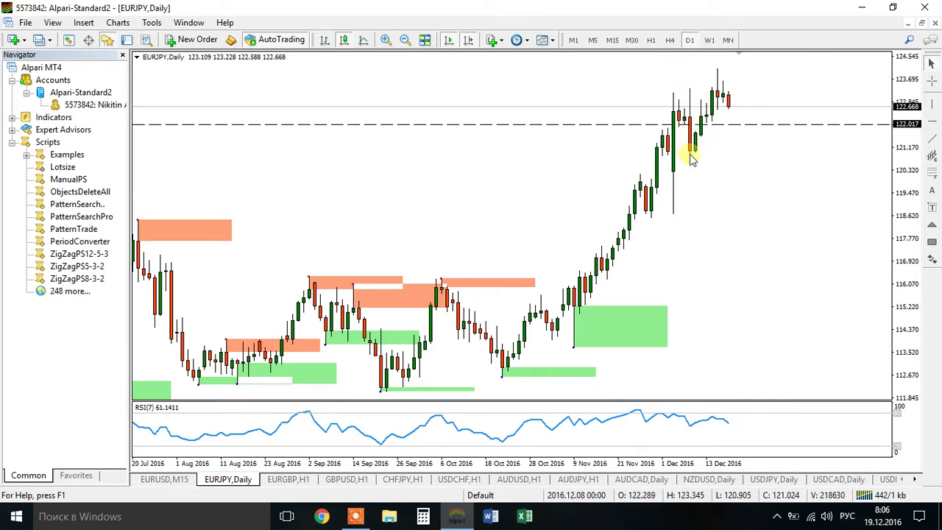
mouse_move(692, 154)
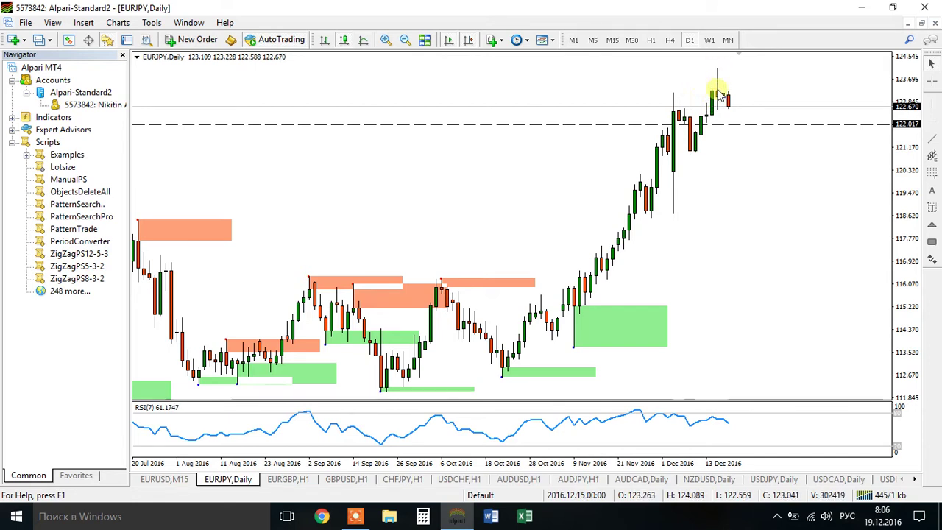
middle_click(743, 87)
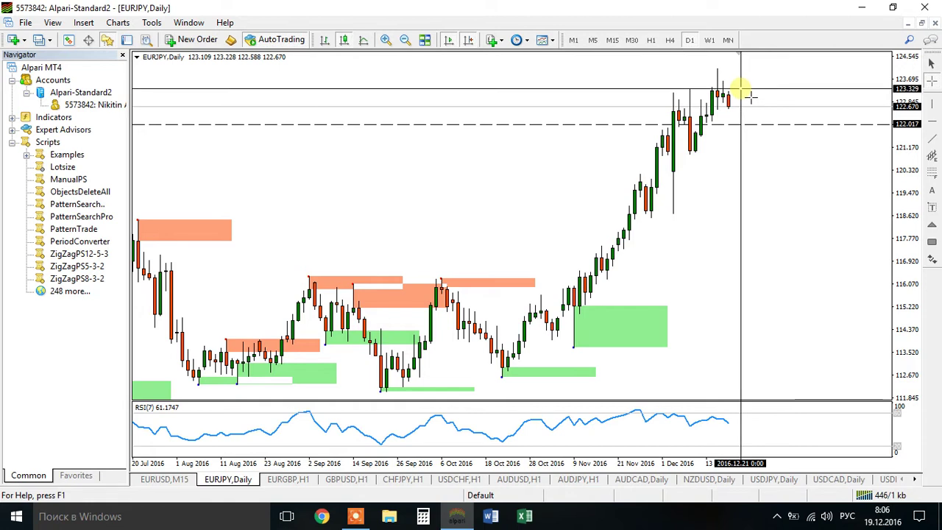
middle_click(744, 86)
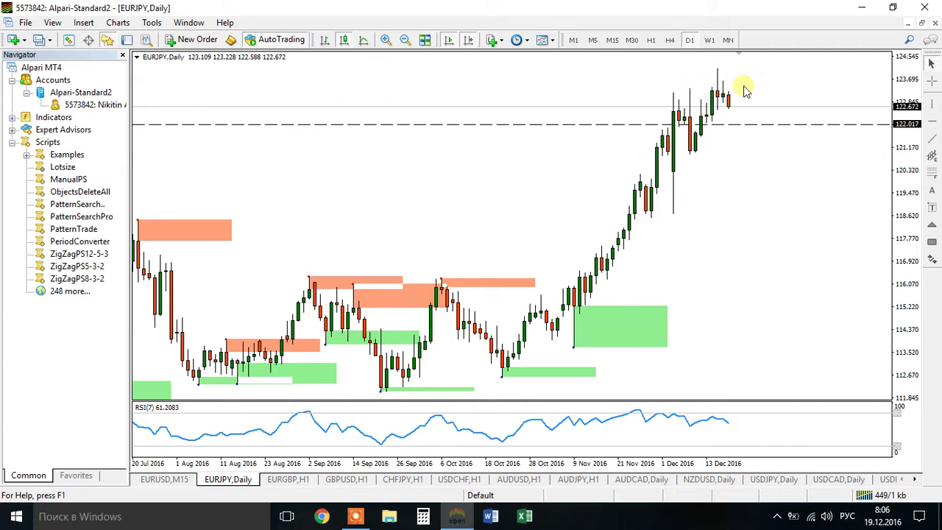
click(931, 140)
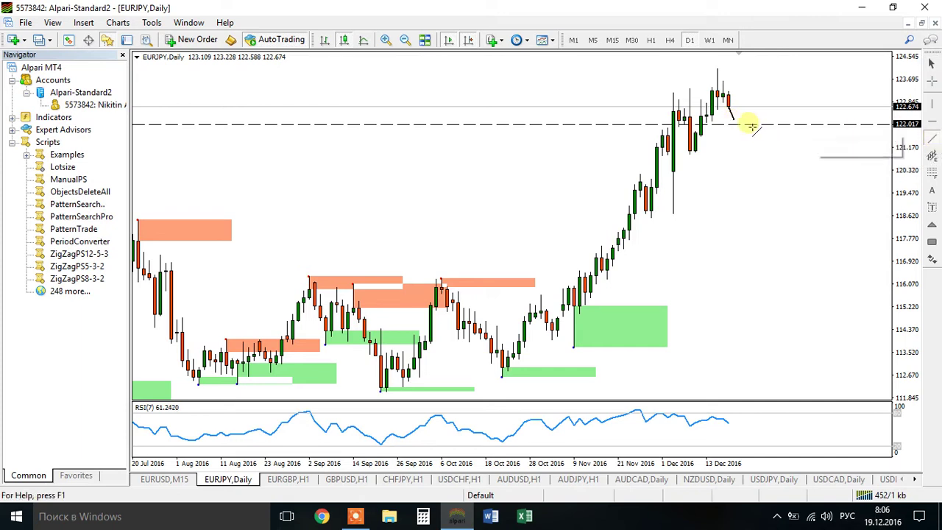
drag(739, 121, 750, 89)
click(931, 139)
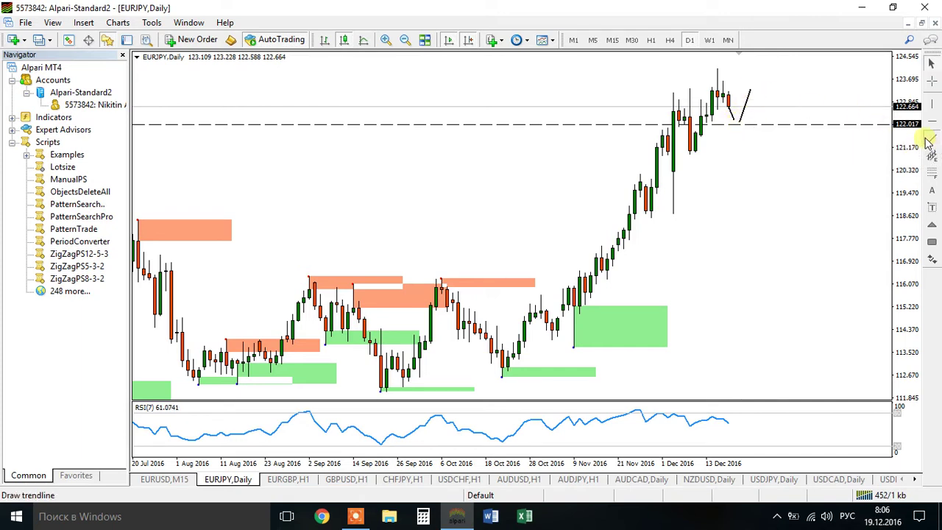
mouse_move(750, 90)
mouse_down()
mouse_move(767, 116)
mouse_move(798, 62)
mouse_up()
click(931, 139)
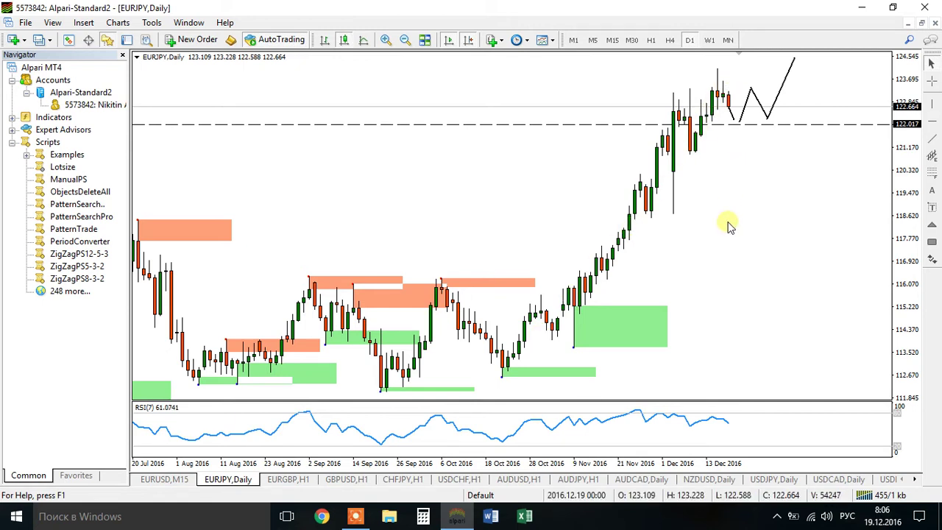
Switch the EURJPY chart to H4 and draw a trendline from the 8 December low to the 12 December high
click(669, 41)
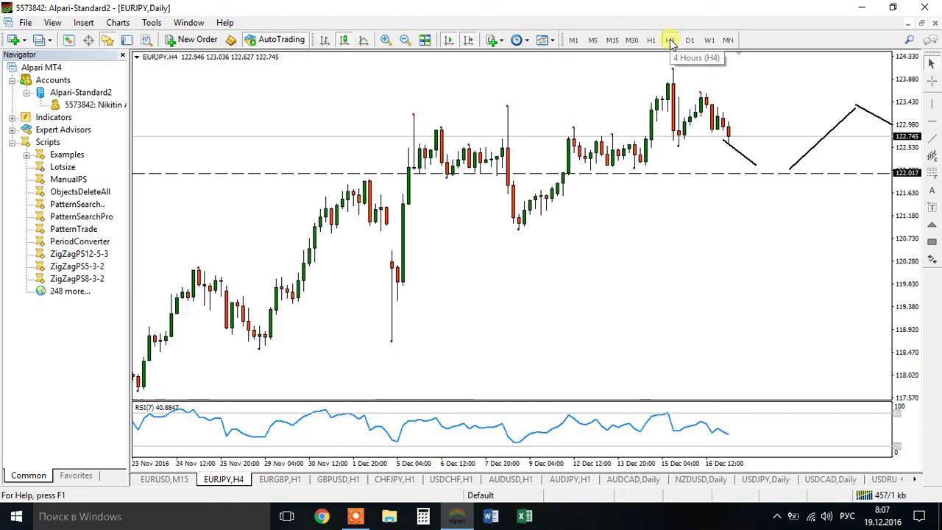
click(406, 40)
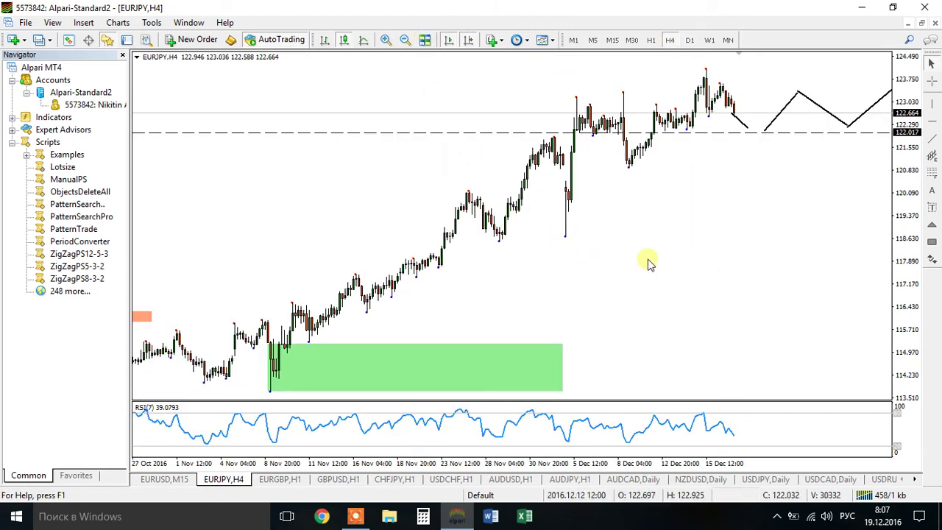
click(385, 40)
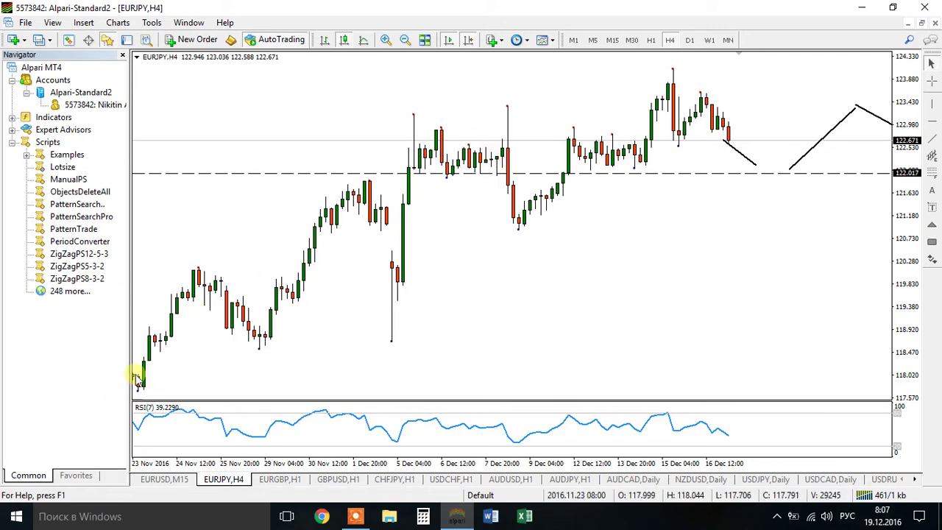
mouse_move(197, 268)
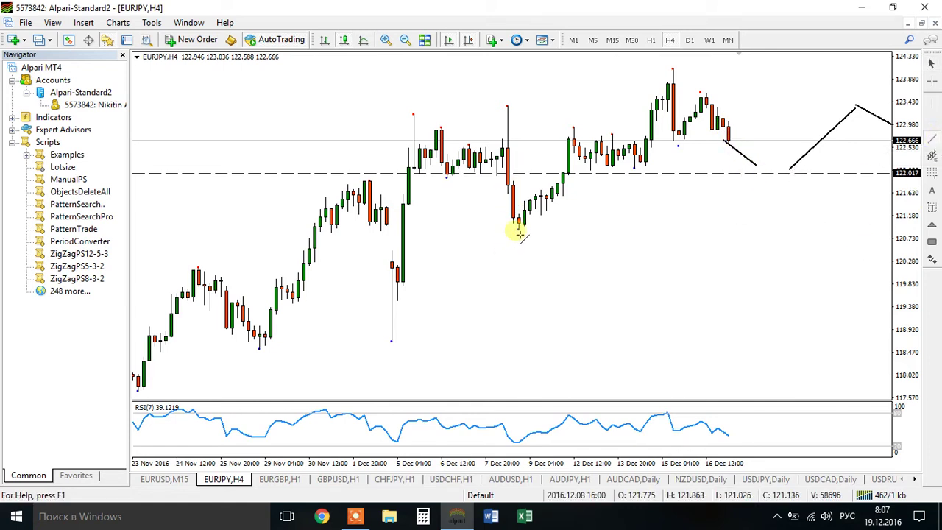
drag(563, 136, 573, 127)
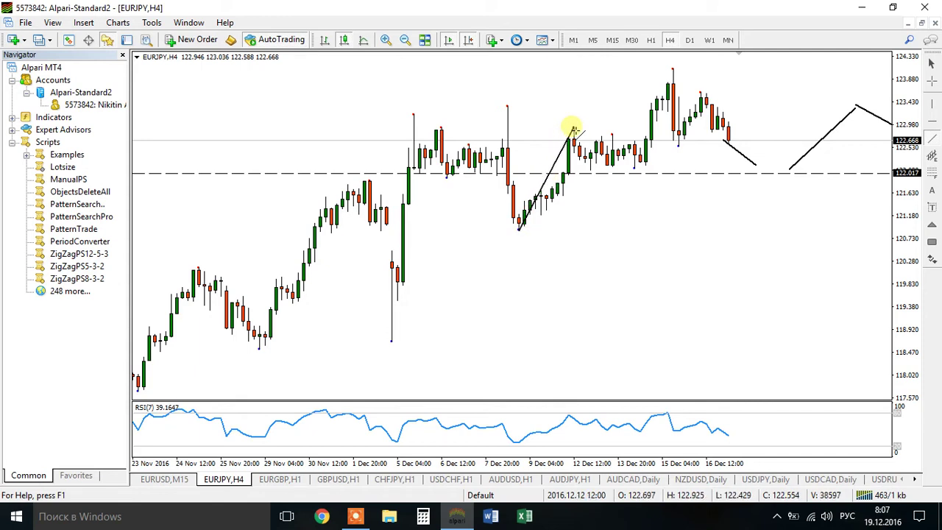
Outline the pennant after the 12 December high with a descending upper trendline and a nearly flat lower trendline
click(931, 138)
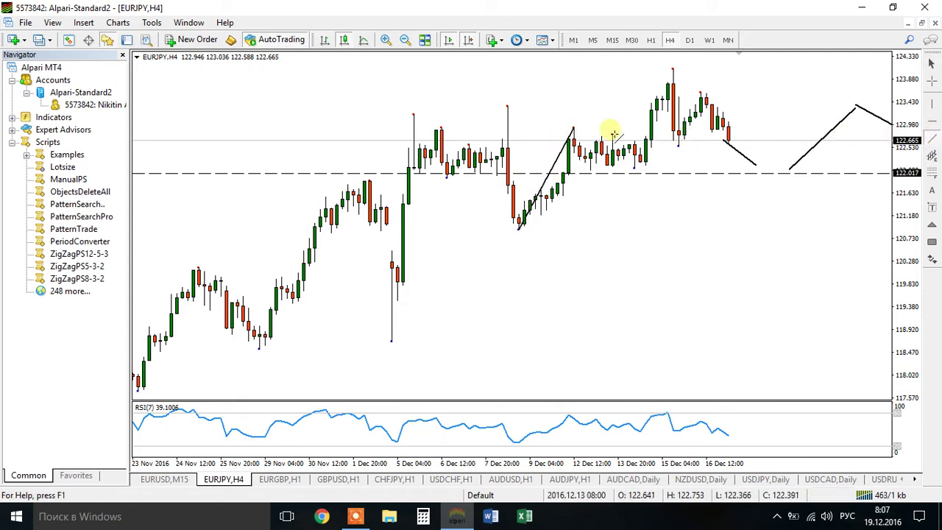
drag(573, 127, 695, 152)
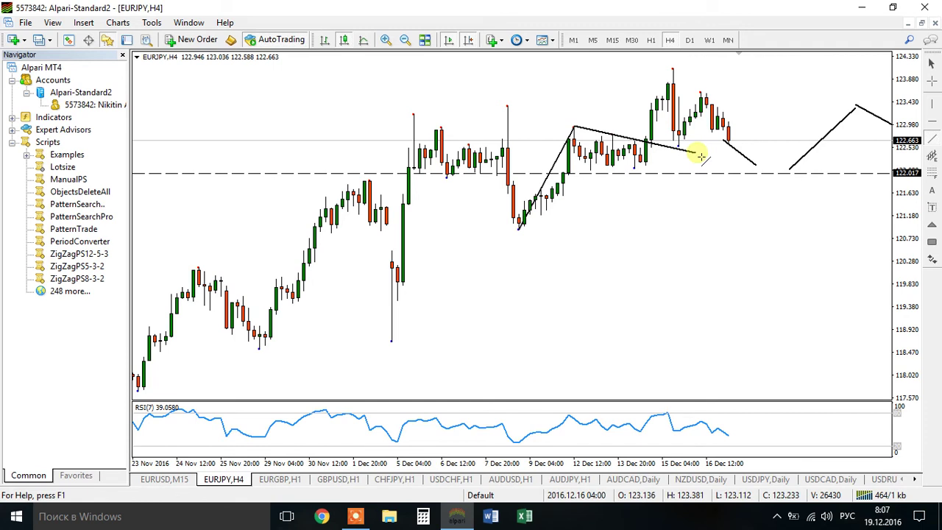
click(932, 138)
drag(591, 169, 684, 170)
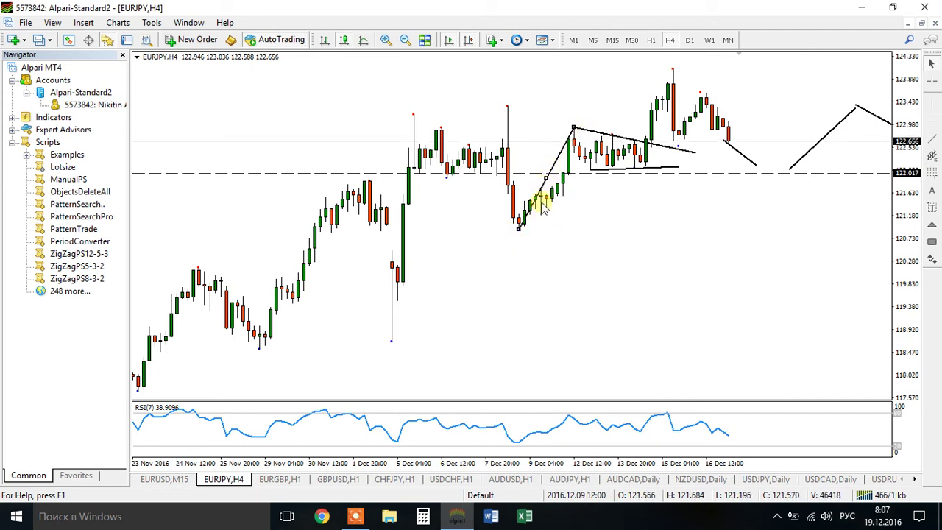
Copy the flagpole trendline to the pennant's last low and check its upper end against the price scale with the crosshair
mouse_move(519, 229)
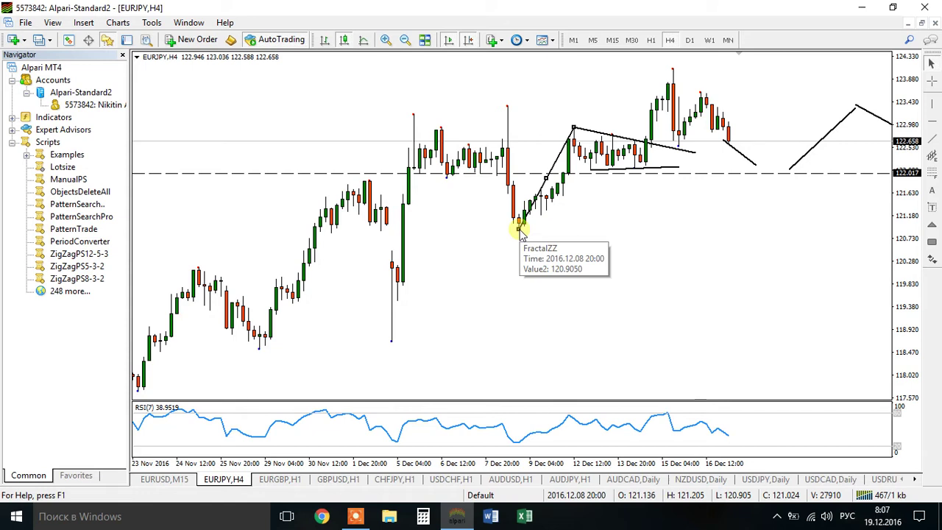
drag(519, 230, 635, 171)
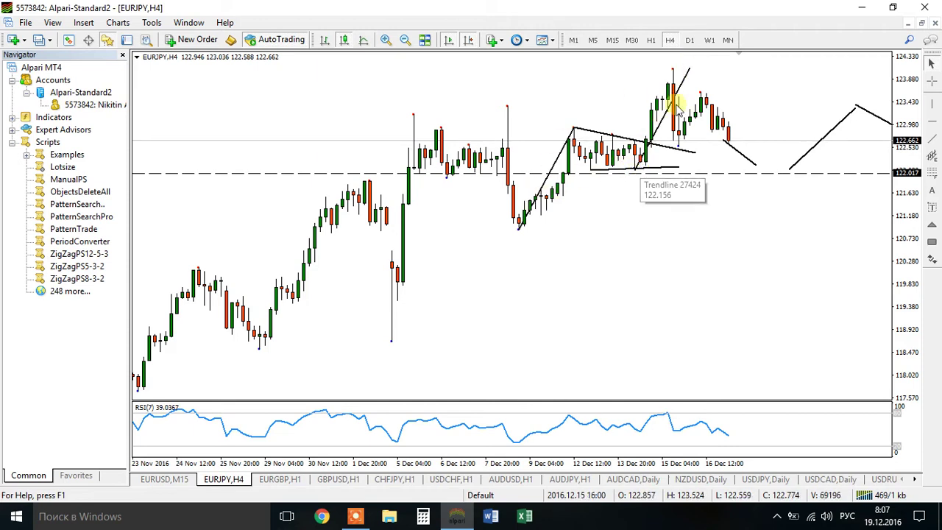
middle_click(720, 71)
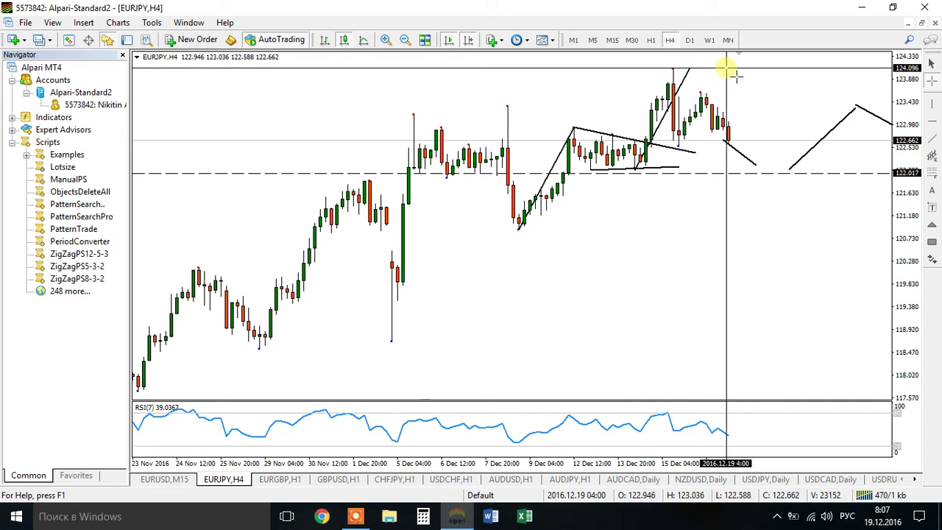
click(684, 80)
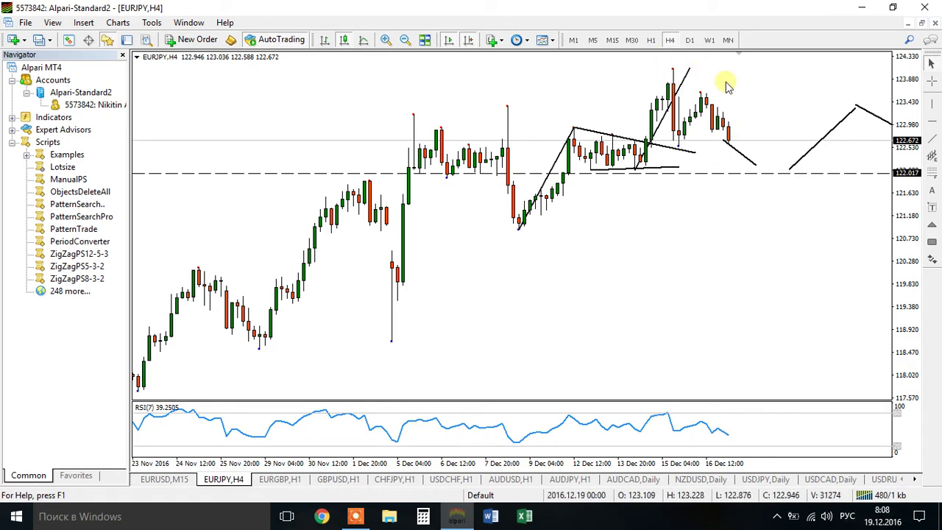
Switch the EURJPY chart to H1 and run the ZigZagPS12-5-3 pattern script on it
click(651, 40)
click(404, 43)
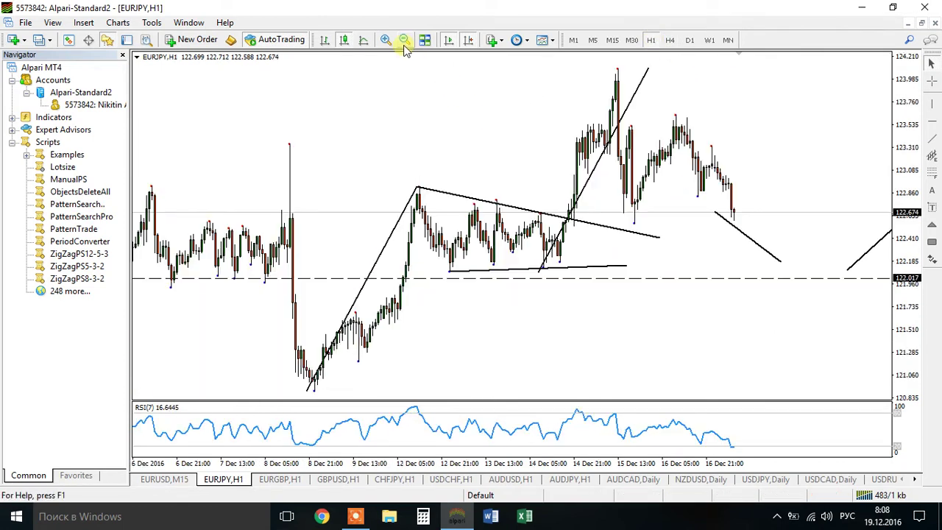
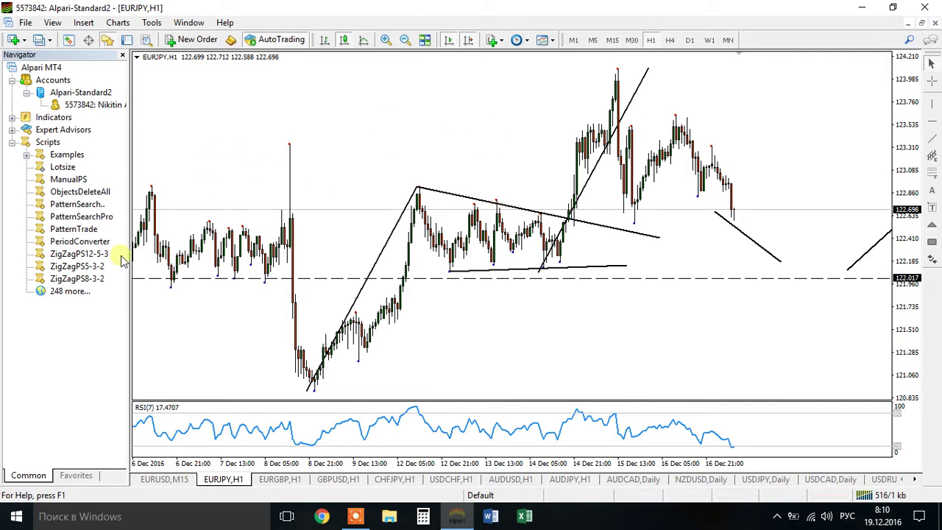
double_click(95, 257)
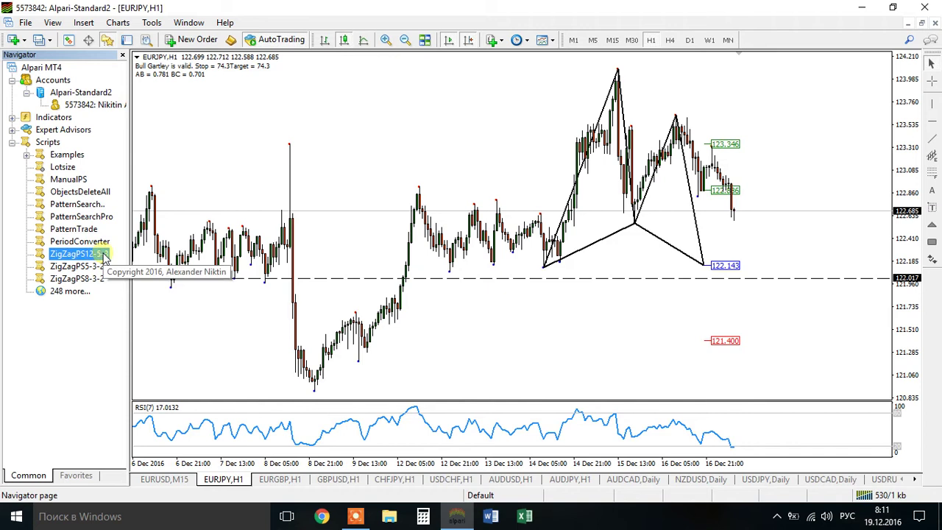
Remove all drawn objects from the H1 chart with the ObjectsDeleteAll script
click(93, 282)
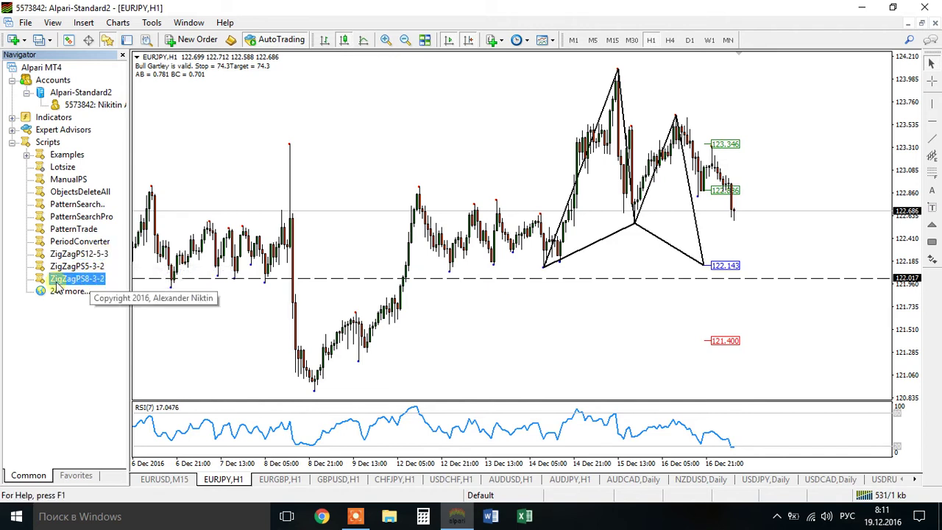
click(79, 267)
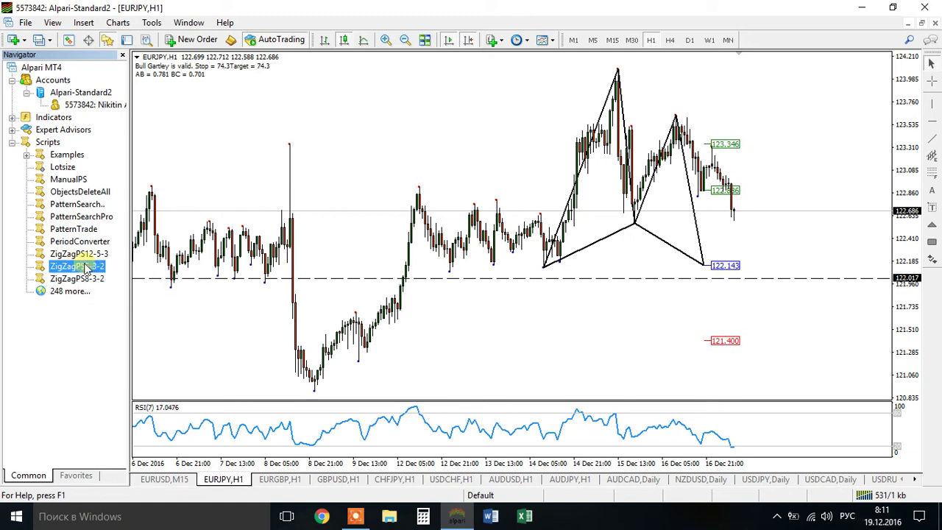
click(71, 179)
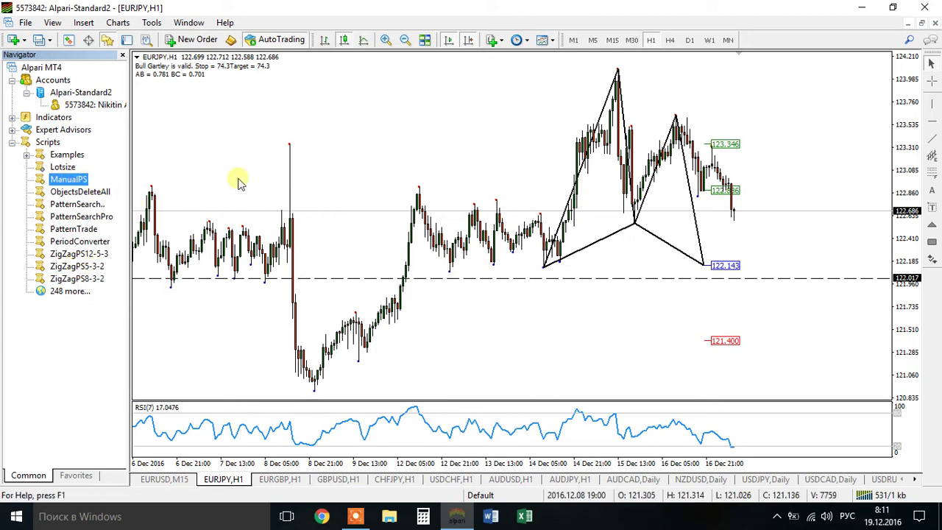
double_click(93, 192)
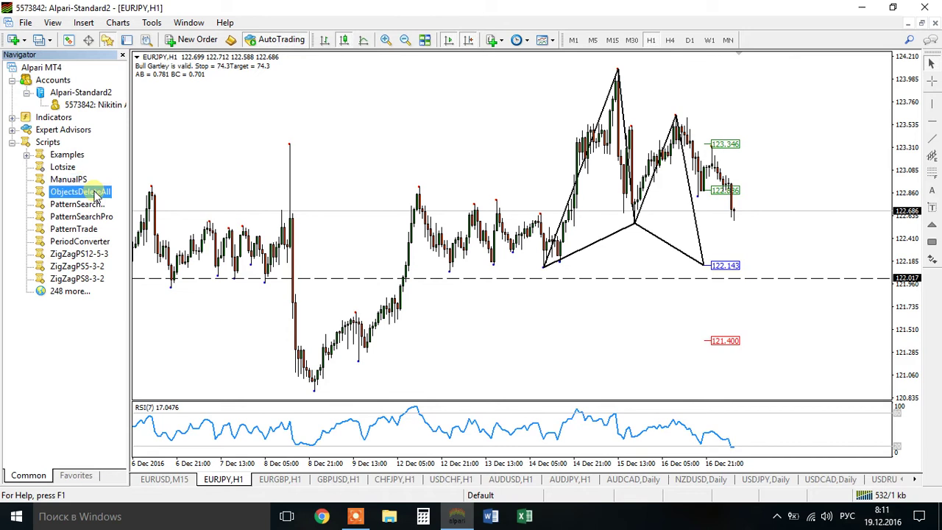
Draw three connected trendlines from the 8 December low through the 12 December high and about 121.78 to the 15 December high, and run ManualPS
click(931, 139)
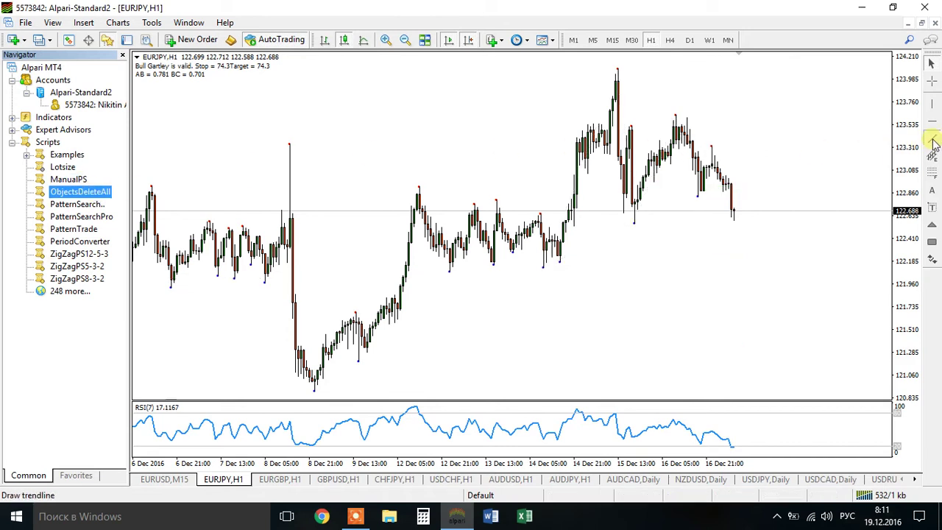
mouse_move(314, 393)
mouse_down()
mouse_move(395, 202)
mouse_move(418, 190)
mouse_up()
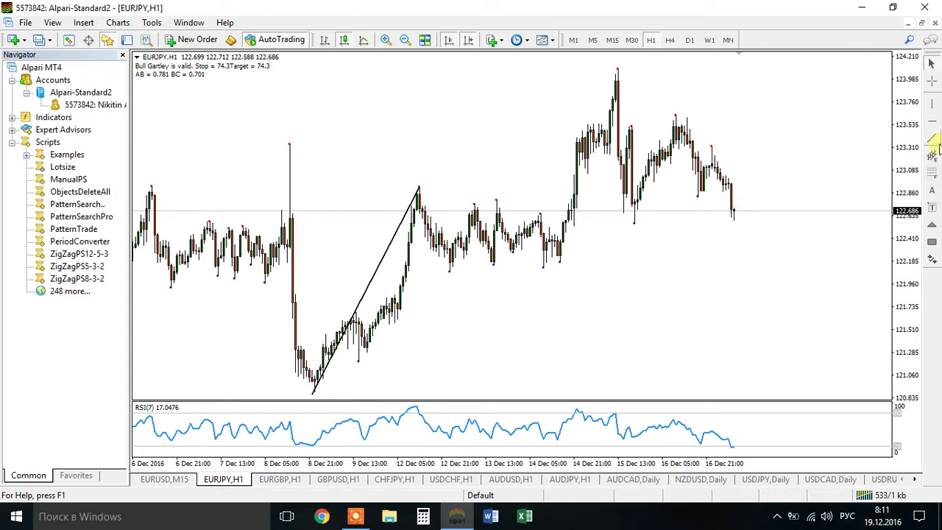
mouse_move(420, 189)
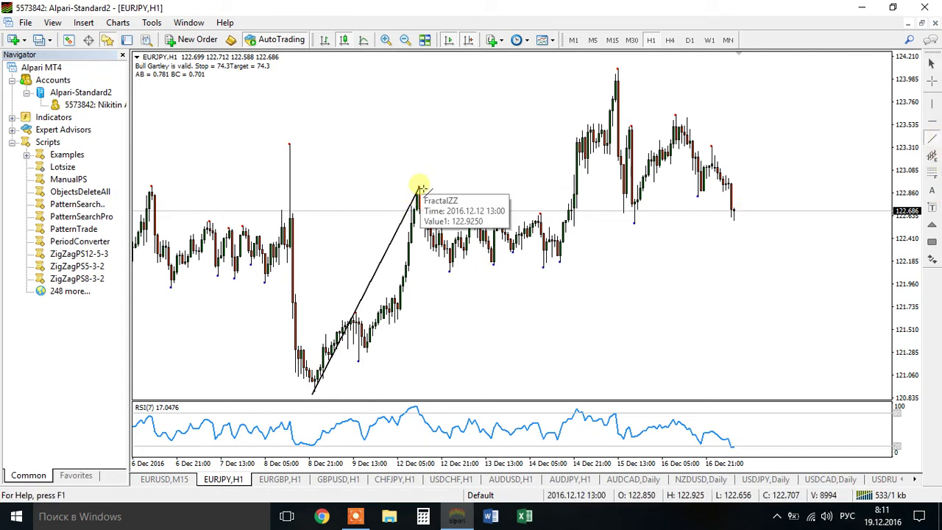
mouse_move(418, 189)
mouse_down()
mouse_move(525, 236)
mouse_move(538, 300)
mouse_up()
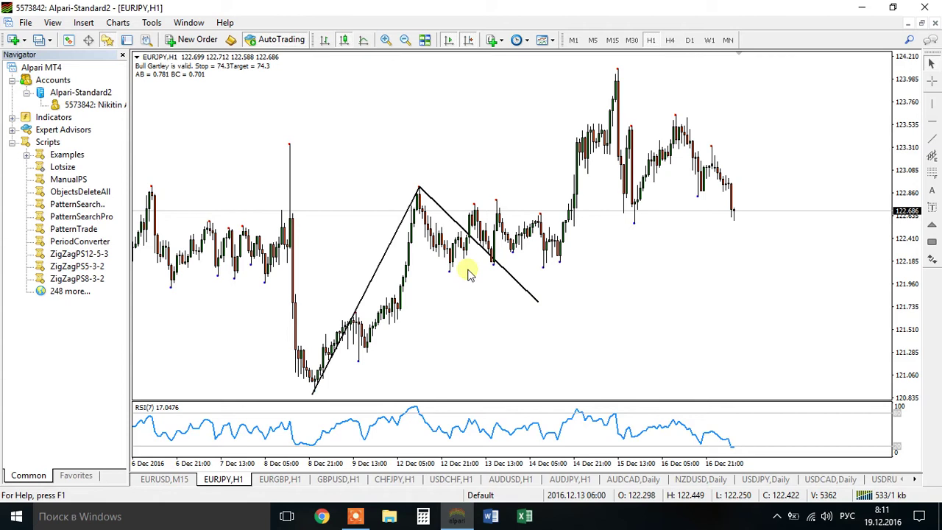
click(931, 138)
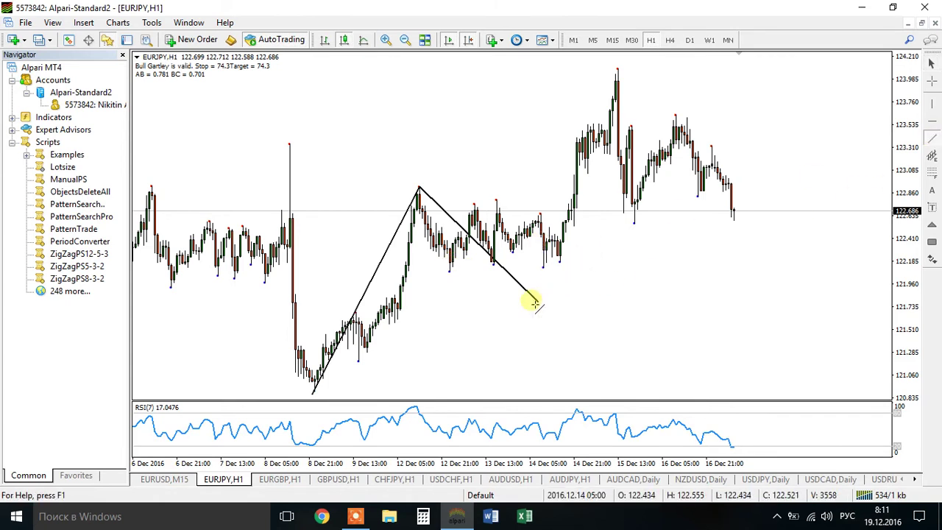
mouse_move(542, 305)
mouse_down()
mouse_move(597, 210)
mouse_move(617, 70)
mouse_up()
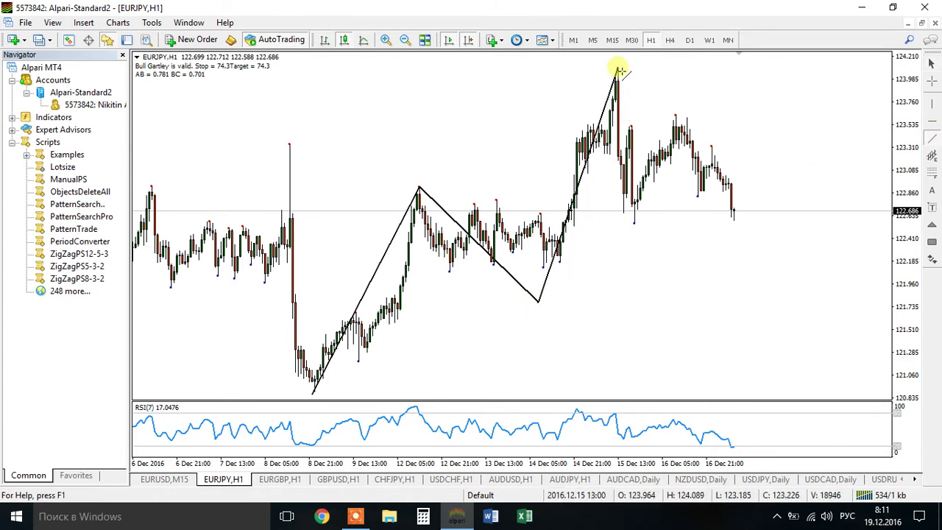
double_click(75, 180)
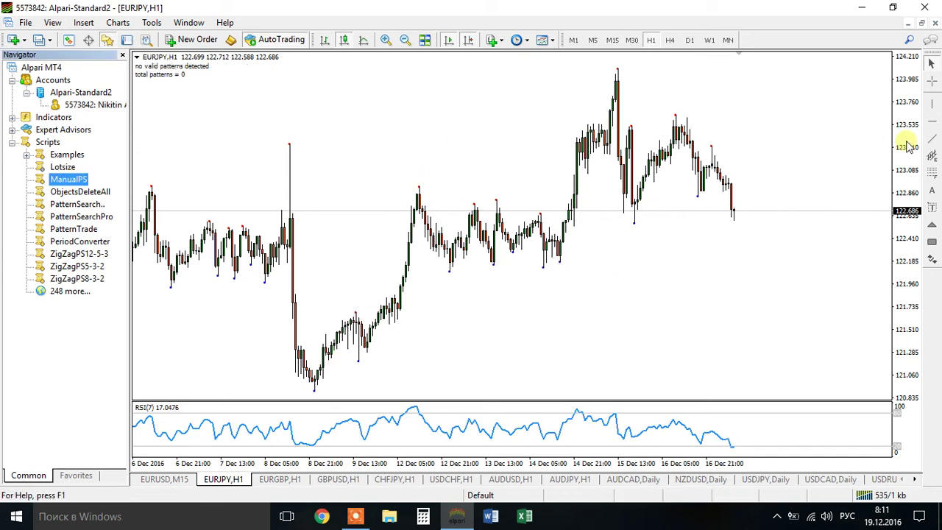
Draw three connected trendlines from the 8 December high through its low and the 12 December high to about 121.73, and run ManualPS
click(932, 137)
drag(290, 143, 319, 393)
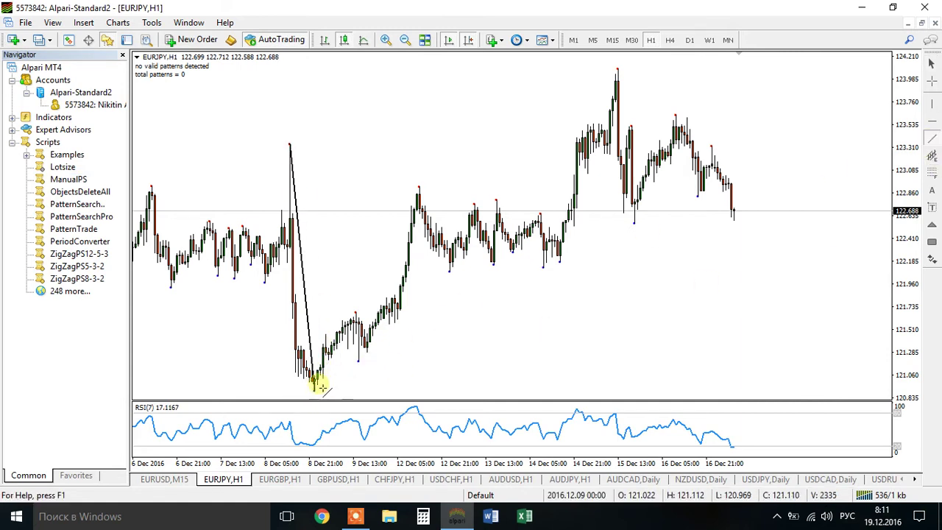
mouse_move(317, 396)
mouse_down()
mouse_move(312, 377)
mouse_move(391, 214)
mouse_move(420, 185)
mouse_move(497, 307)
mouse_up()
click(931, 138)
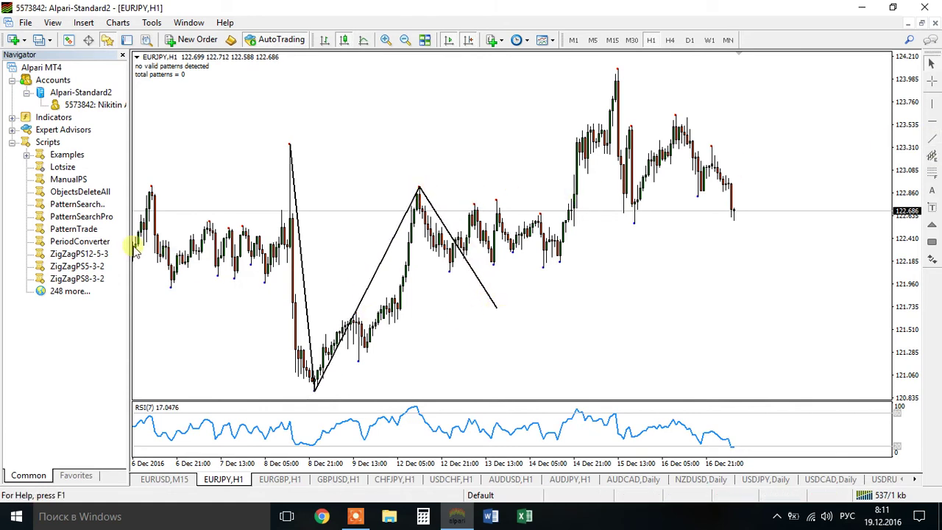
double_click(76, 179)
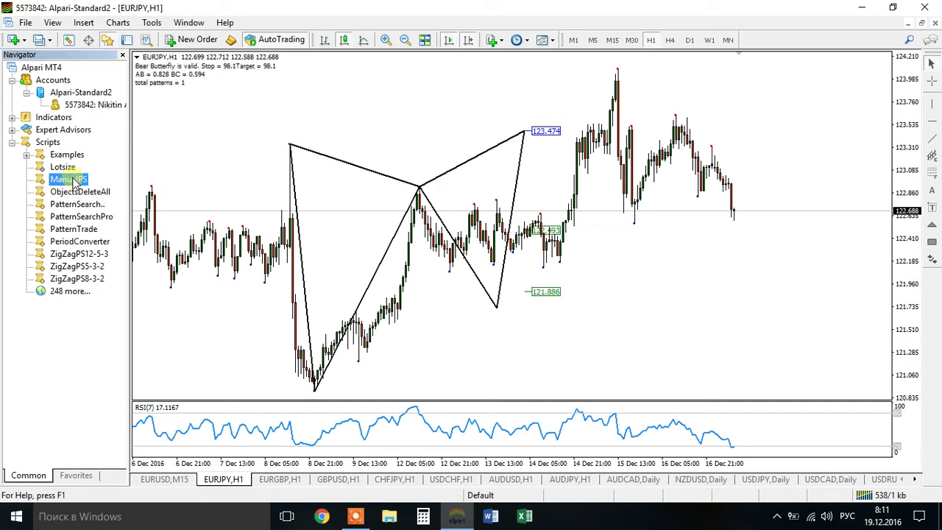
Connect the 8 November high, the 9 November low, its rebound high and the following higher low with three trendlines
drag(399, 242, 801, 253)
drag(331, 278, 442, 280)
key(End)
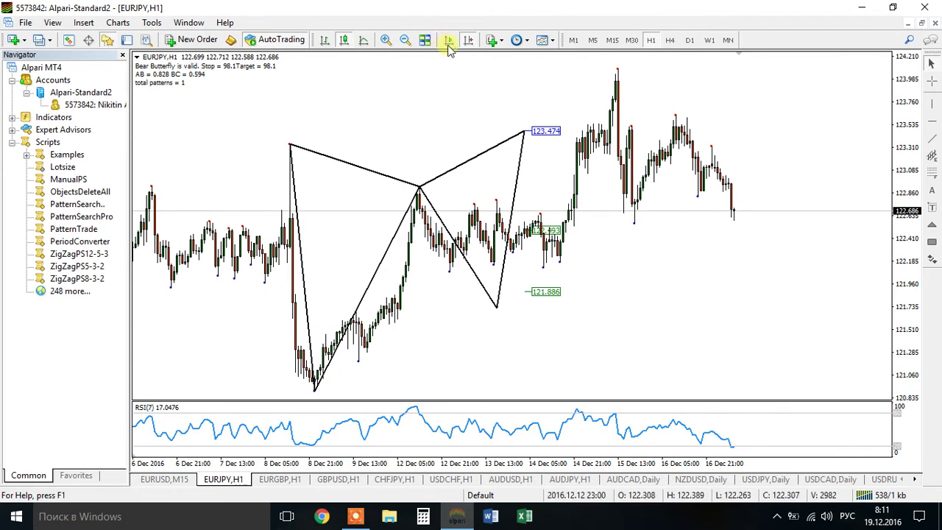
scroll(225, 278, down, 10)
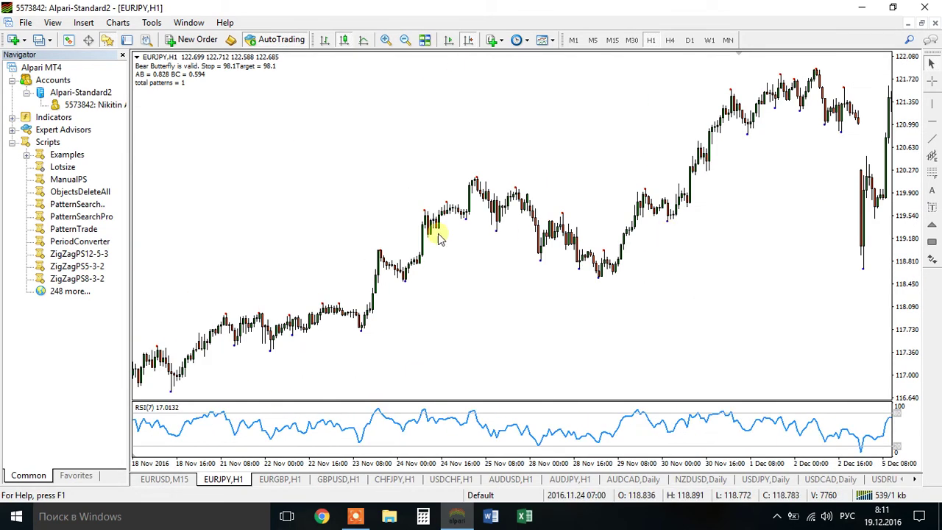
scroll(708, 210, down, 5)
drag(709, 199, 734, 221)
drag(498, 273, 652, 268)
click(930, 139)
mouse_move(482, 195)
mouse_down()
mouse_move(526, 383)
mouse_move(513, 390)
mouse_up()
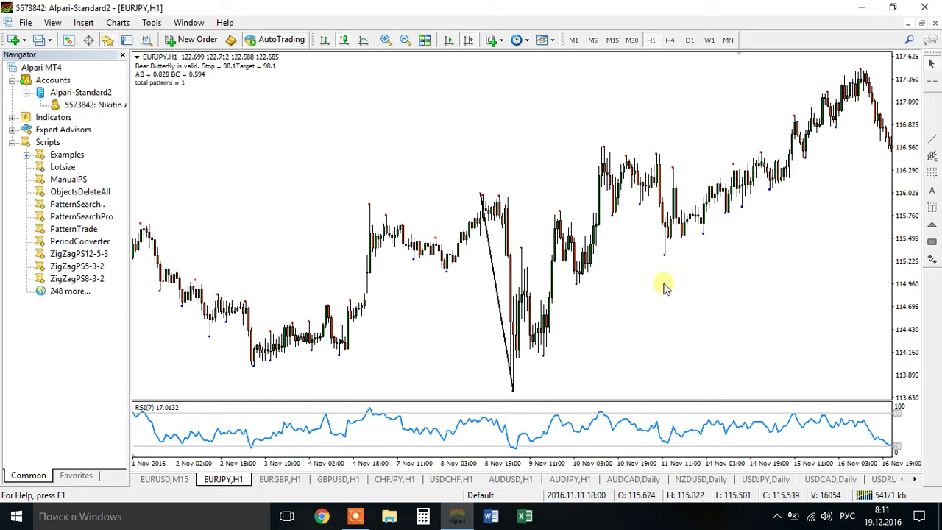
click(930, 139)
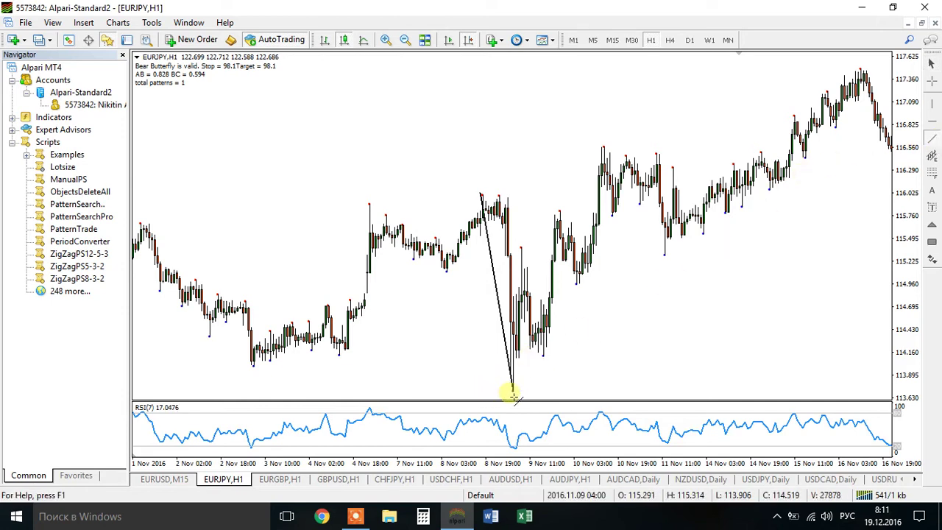
drag(512, 389, 522, 250)
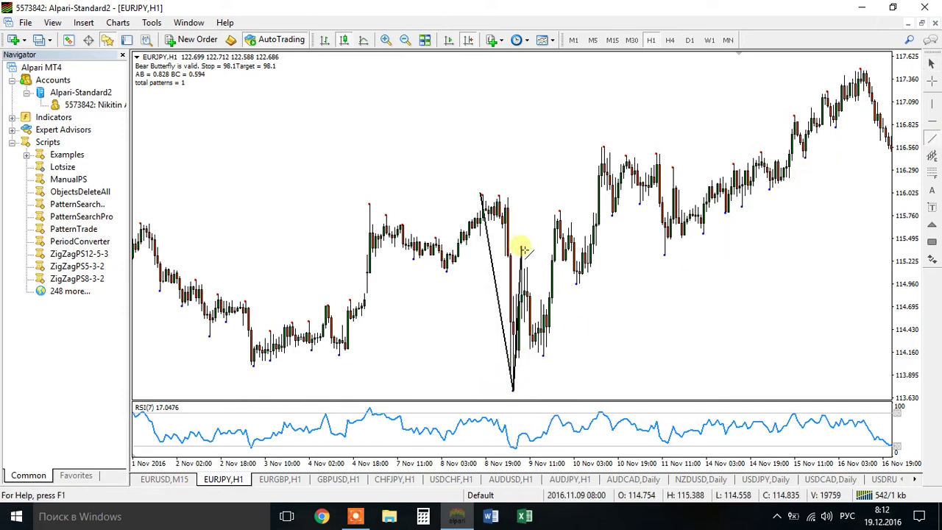
click(930, 139)
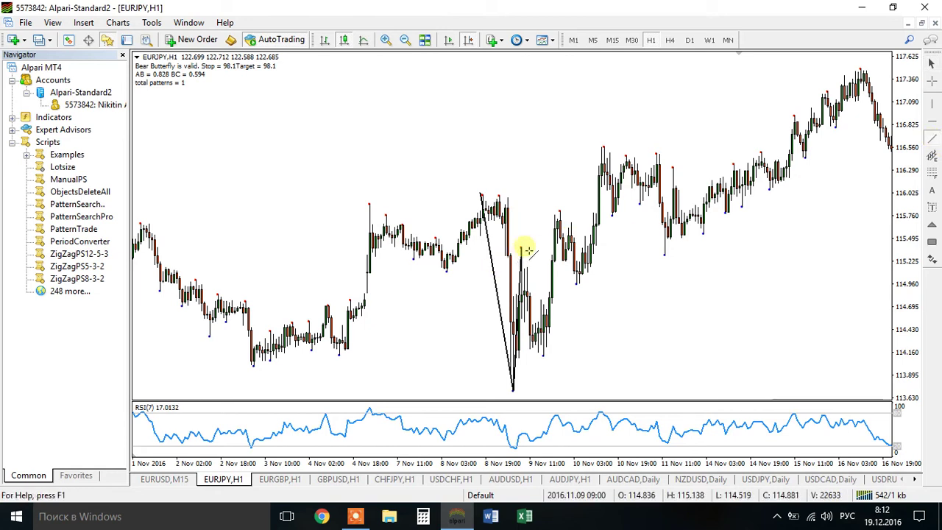
drag(521, 249, 543, 355)
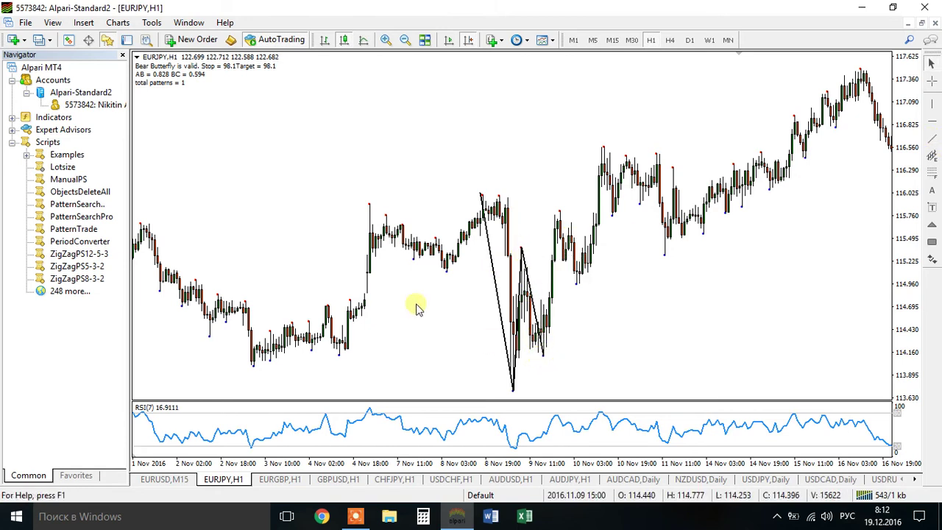
Run the ManualPS script on the November trendlines and check the pattern's final point against the price scale with the crosshair
double_click(67, 180)
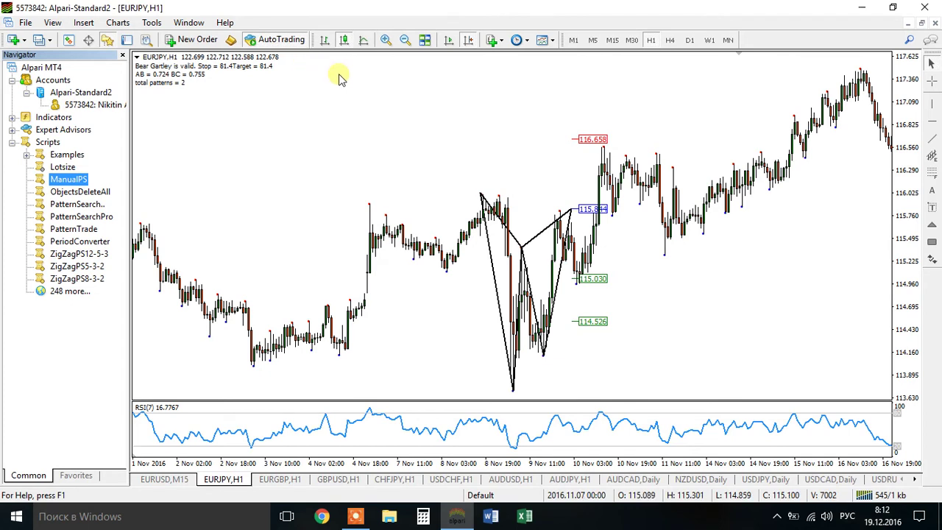
middle_click(549, 203)
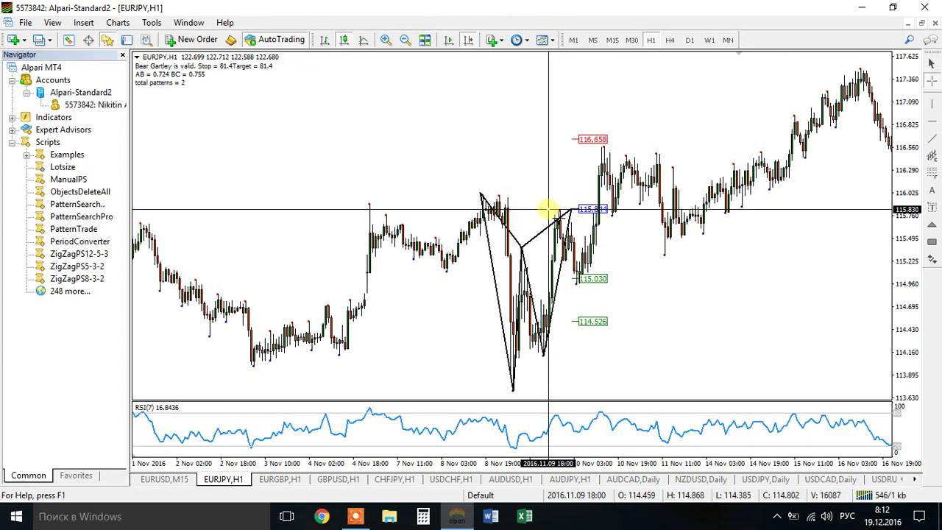
click(549, 209)
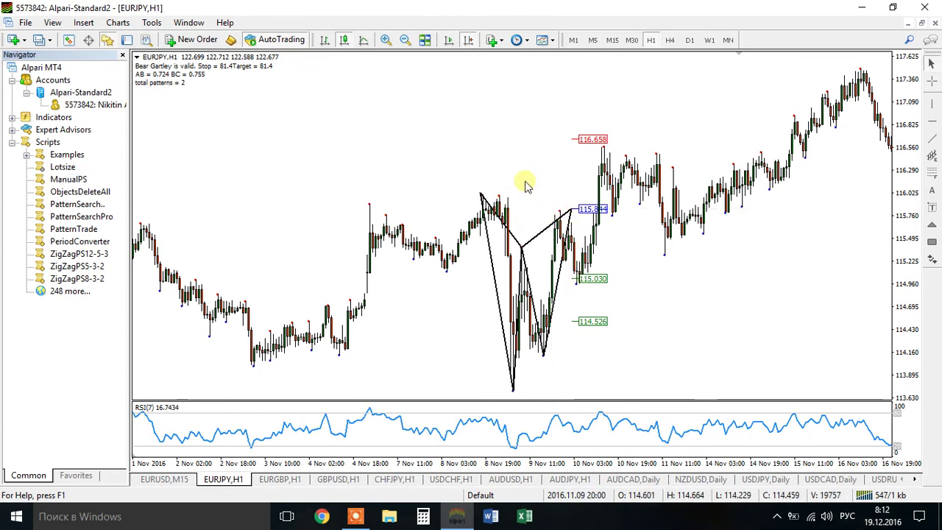
Draw three connected trendlines from the 21 September high through its low and the rebound high to the 27 September low, and run ManualPS
click(405, 40)
click(405, 40)
scroll(570, 184, up, 10)
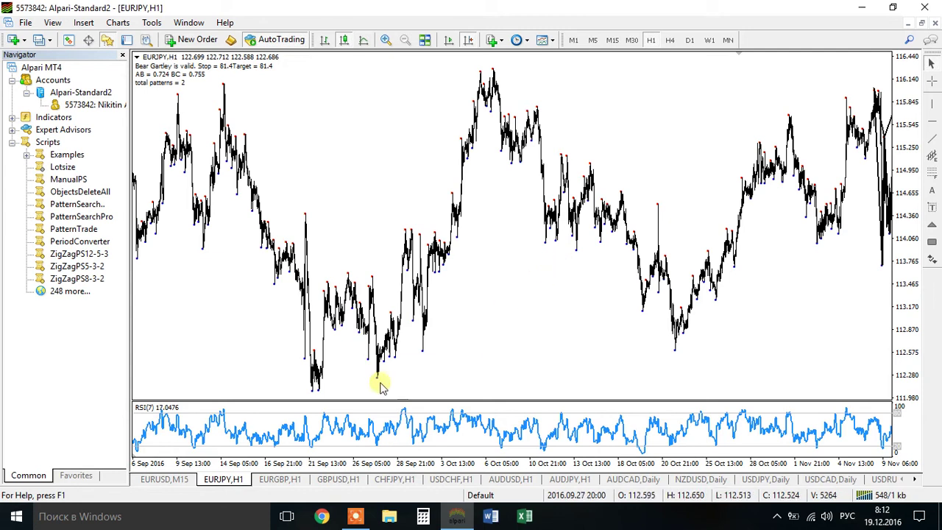
click(931, 138)
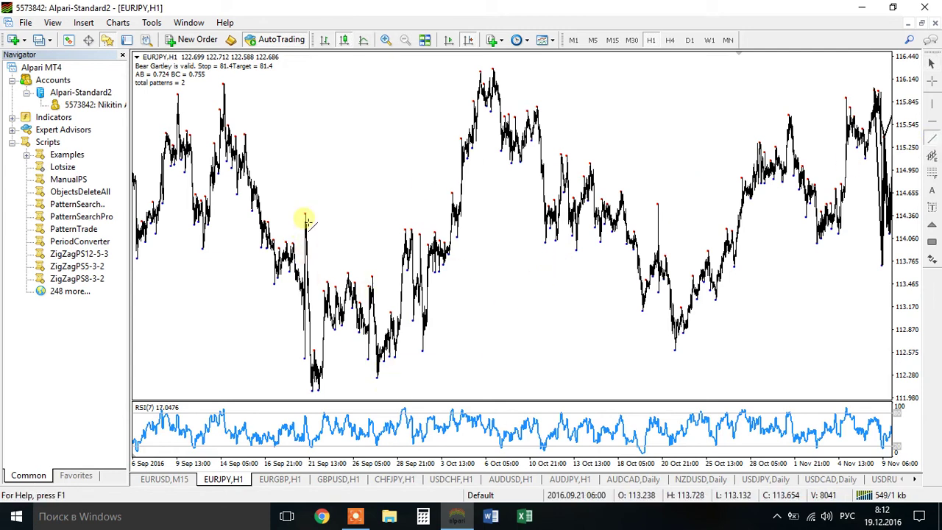
drag(306, 216, 318, 390)
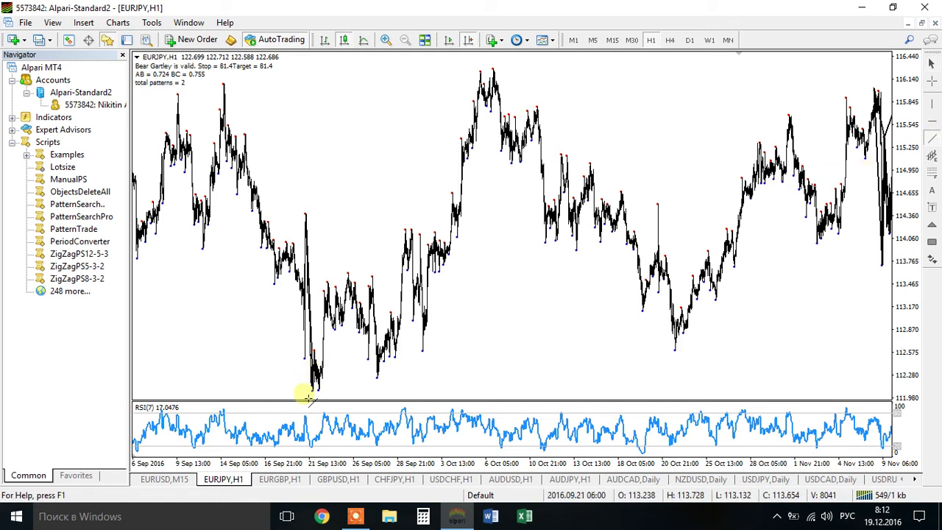
drag(316, 392, 346, 279)
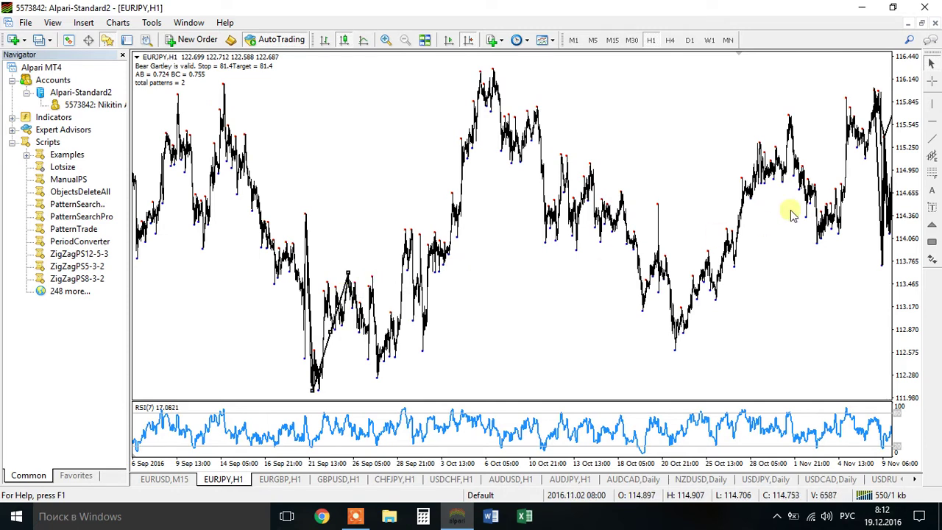
click(931, 138)
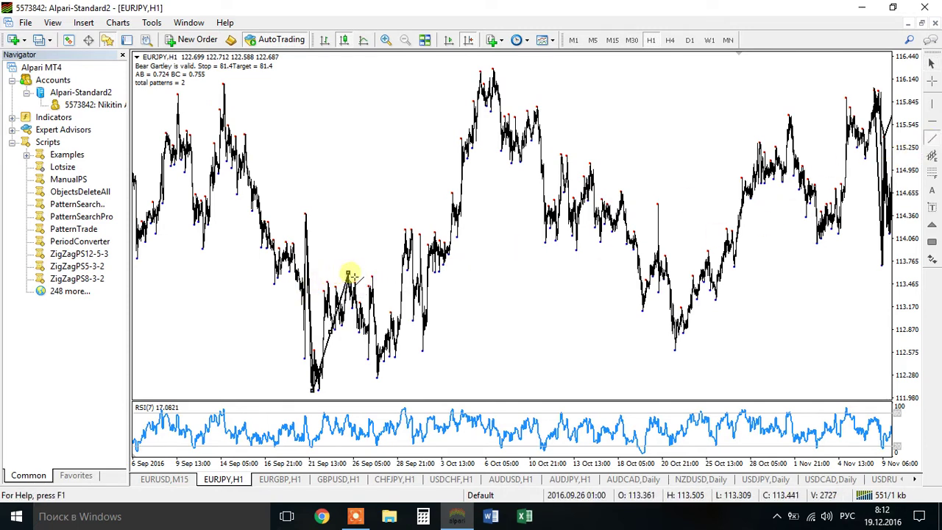
drag(349, 275, 377, 370)
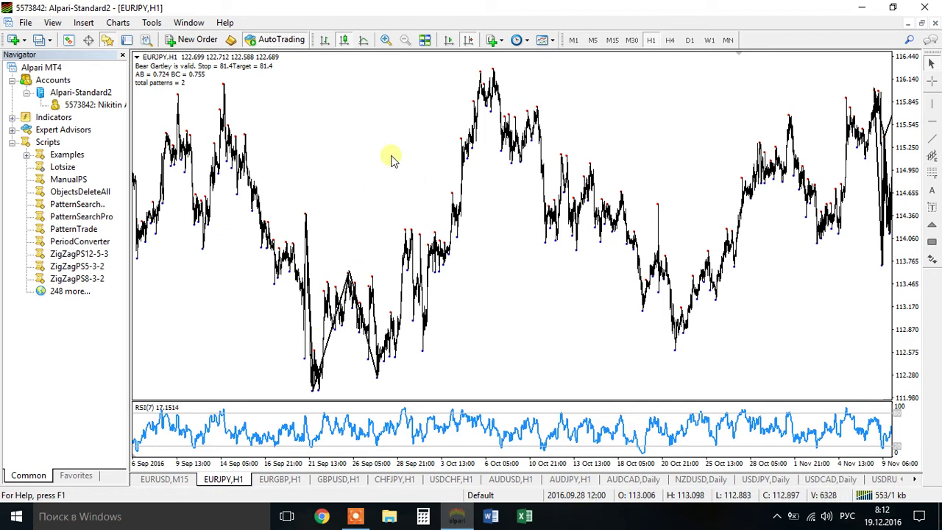
click(80, 181)
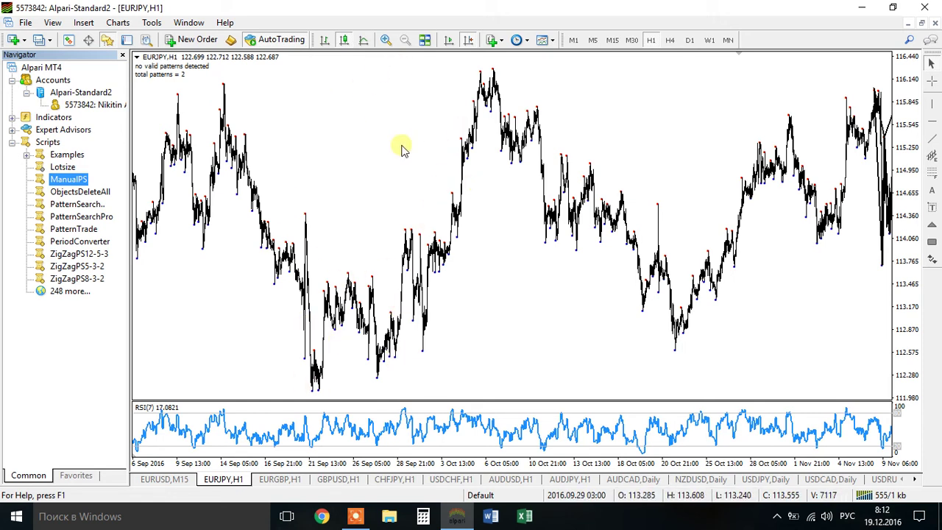
Return the H1 chart to the latest bars and clear all drawn patterns with the ObjectsDeleteAll script
click(388, 40)
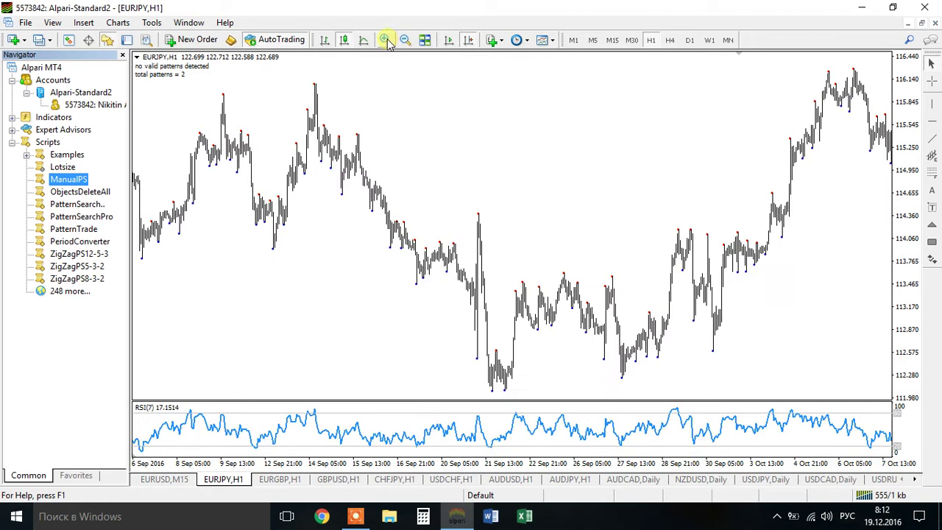
click(387, 40)
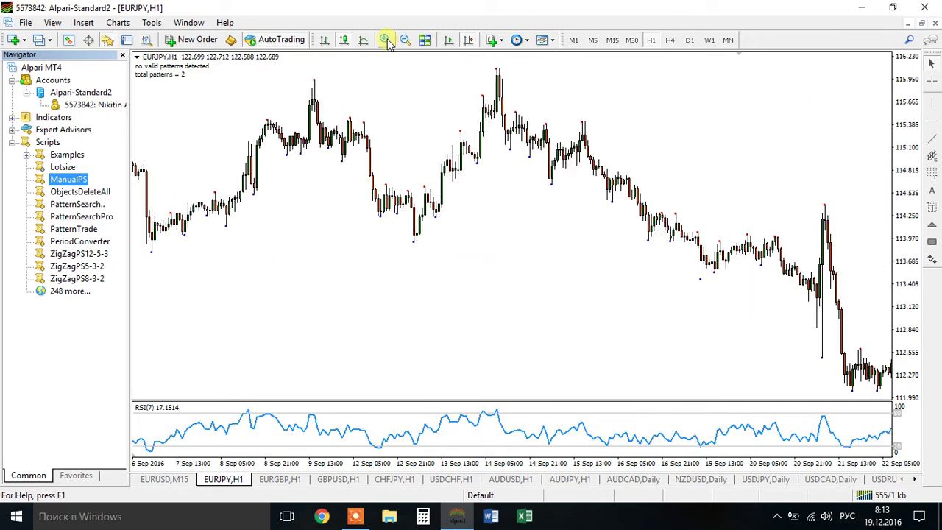
click(449, 40)
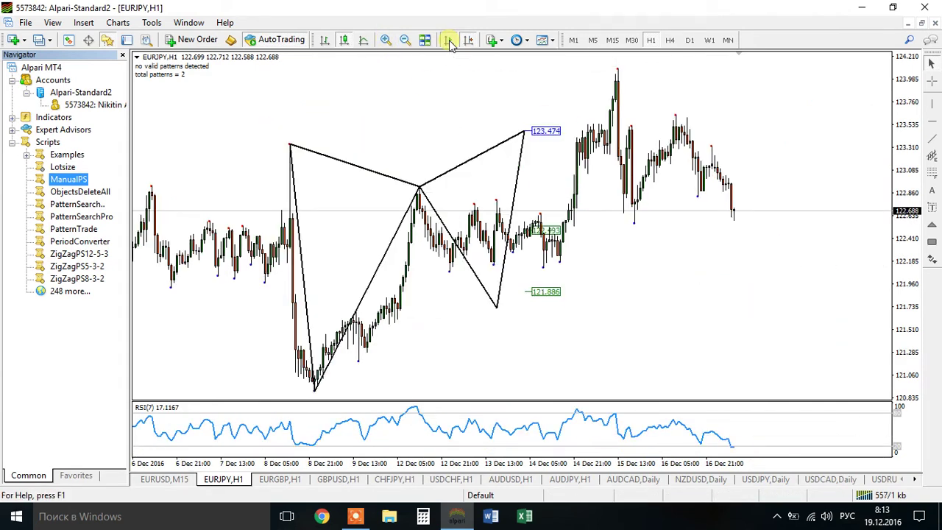
click(81, 192)
double_click(81, 192)
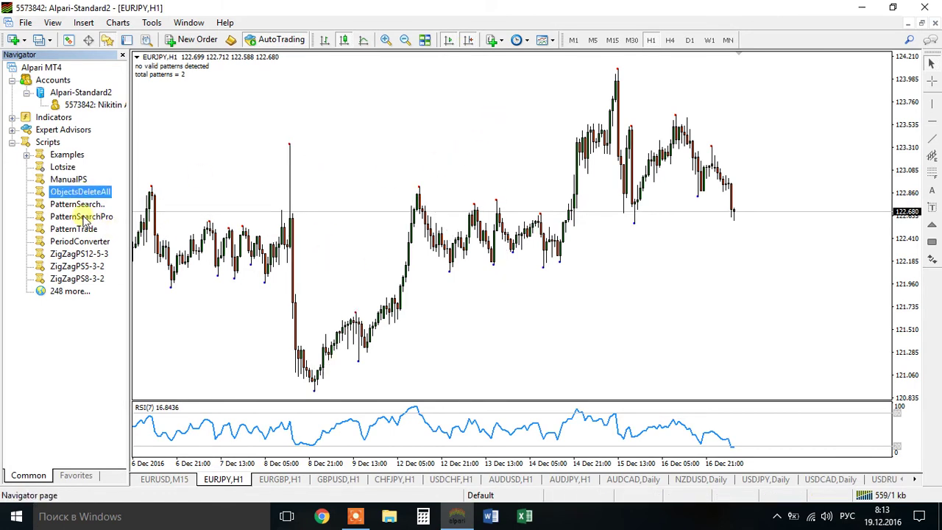
Open the PatternSearchPro script's inputs and set Gartley_Formation, Bat_Formation and Butterfly_Formation to false, leaving Cypher_Formation enabled
double_click(83, 217)
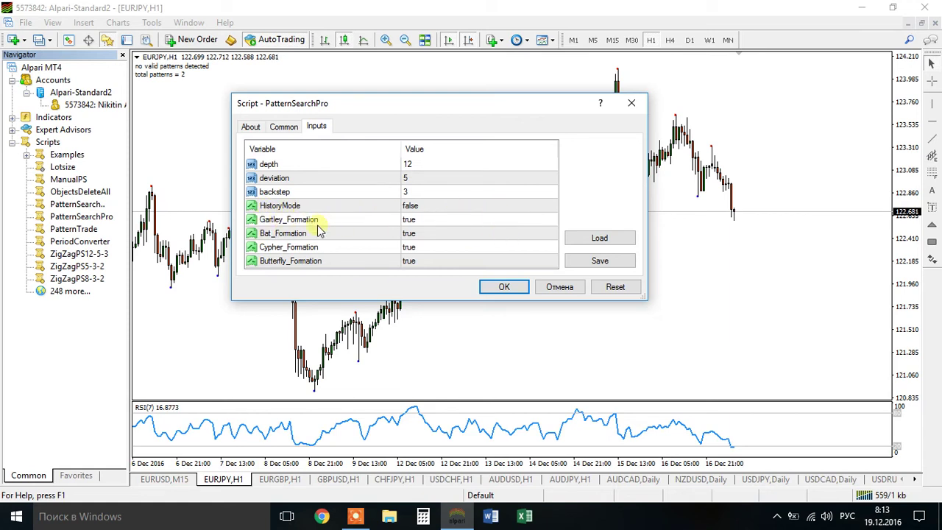
click(471, 221)
click(471, 221)
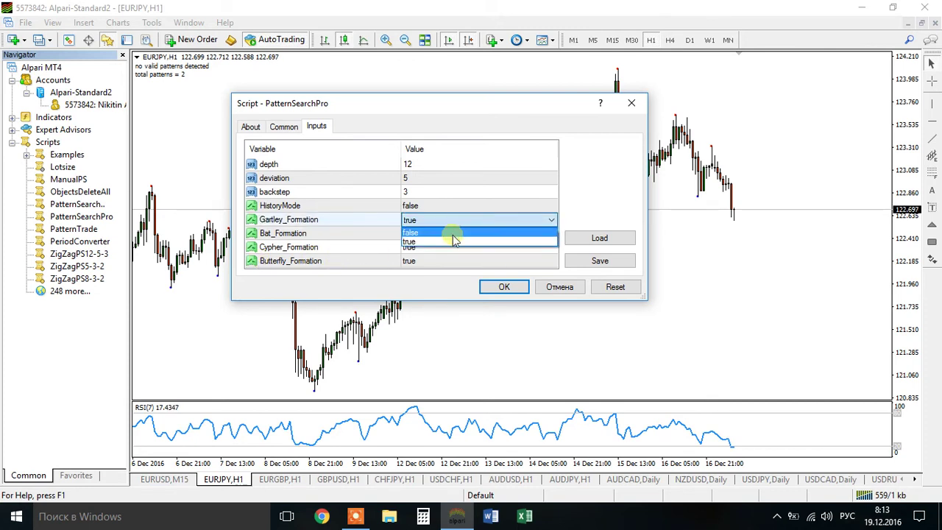
click(454, 237)
click(457, 235)
click(457, 237)
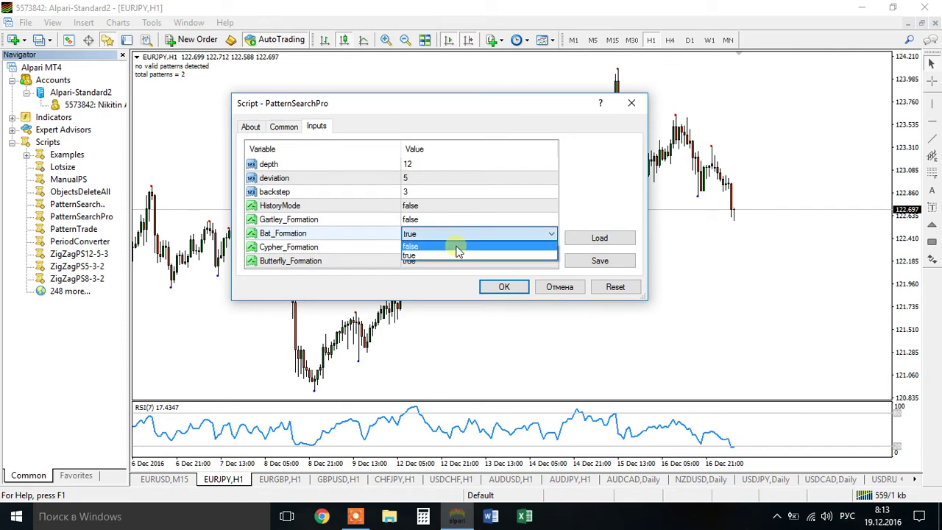
click(456, 247)
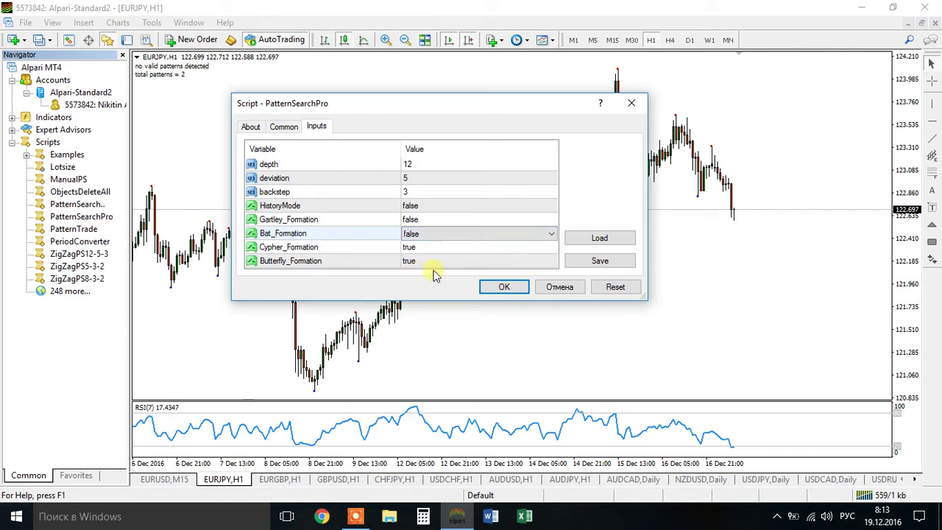
click(448, 262)
click(448, 261)
click(432, 276)
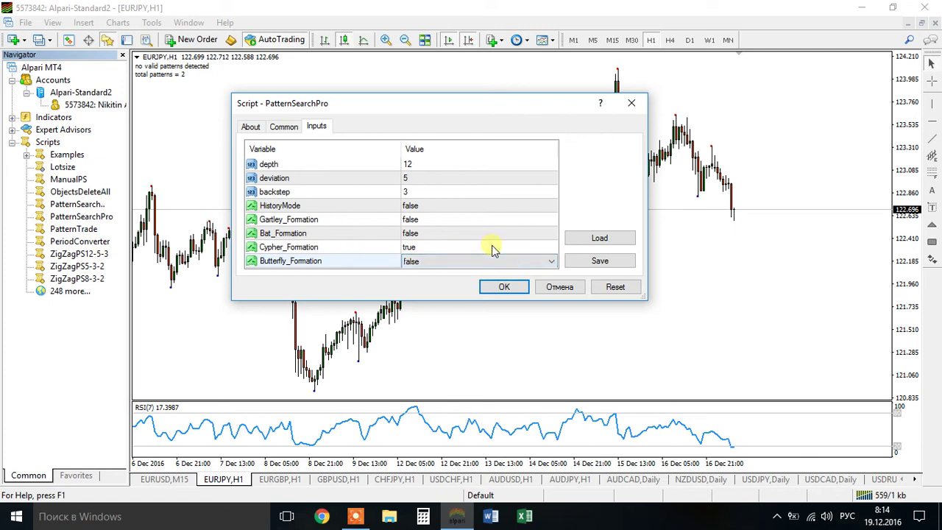
Set HistoryMode to true and run PatternSearchPro on the EURJPY H1 chart
click(508, 206)
click(508, 206)
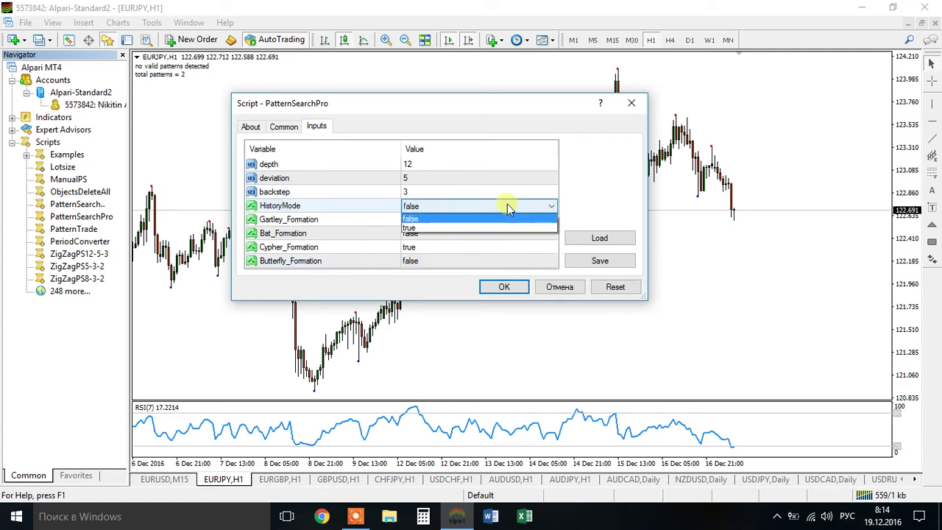
click(431, 228)
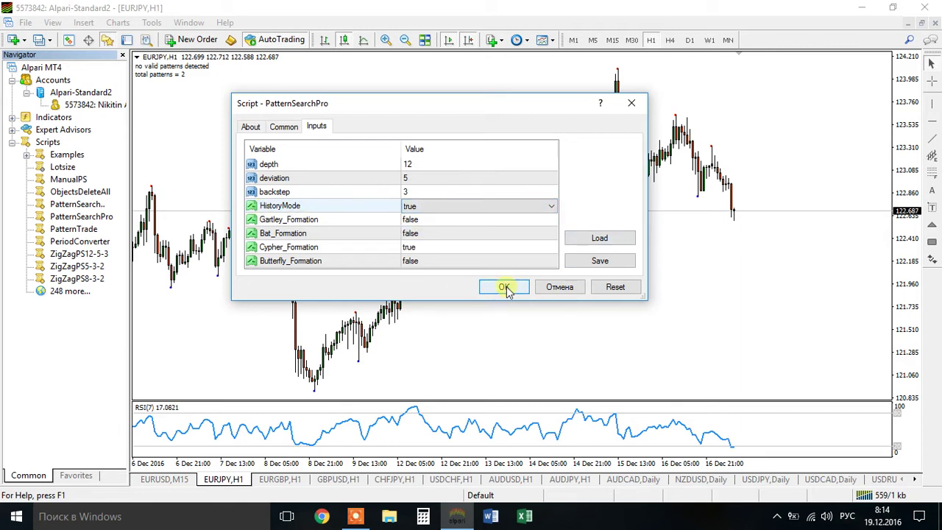
click(410, 165)
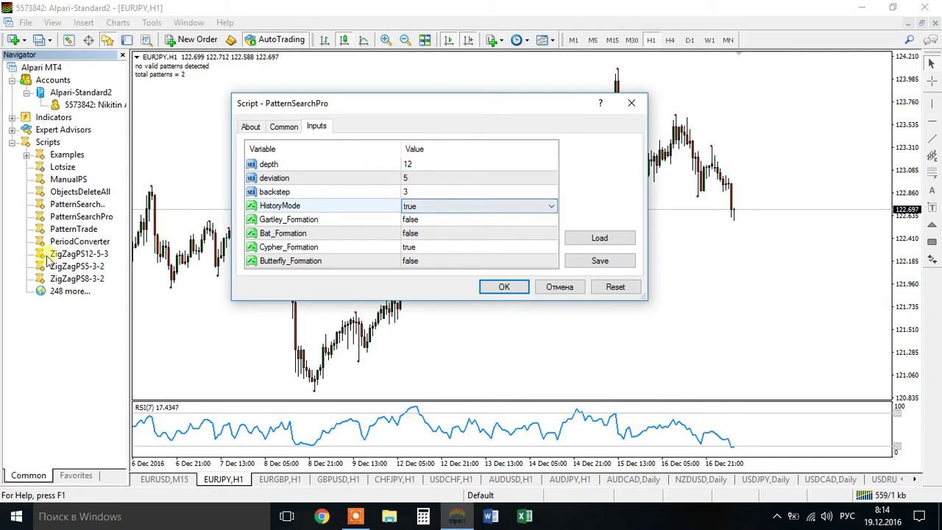
click(407, 207)
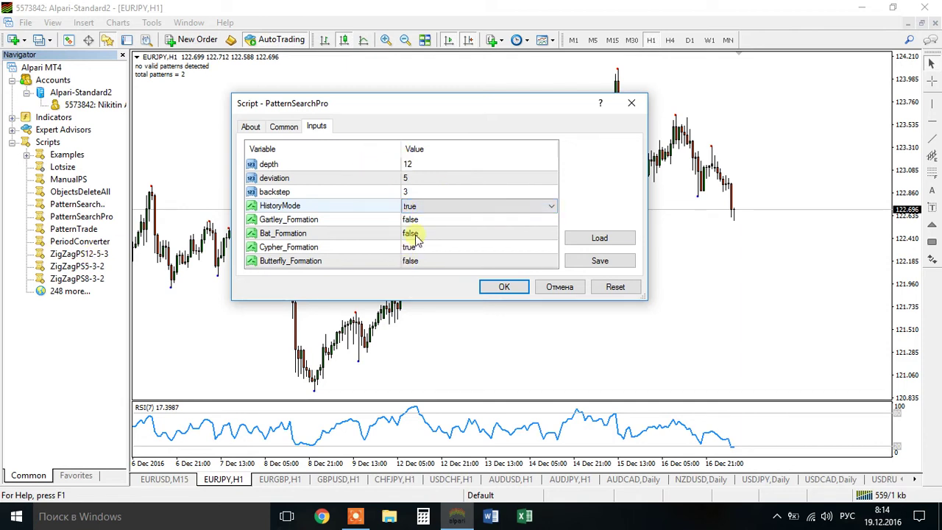
click(505, 287)
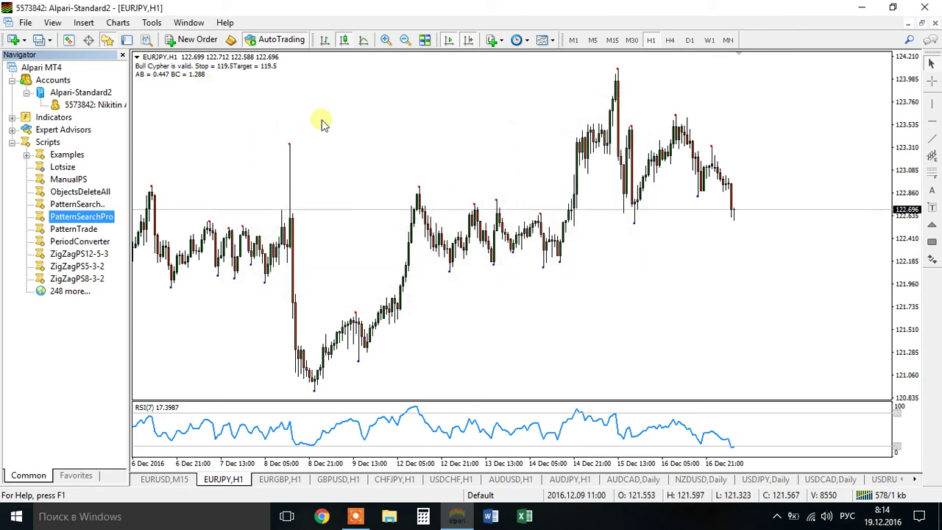
Go to the start of the EURJPY H1 history and examine the Cypher patterns from January to mid-March 1999
click(440, 119)
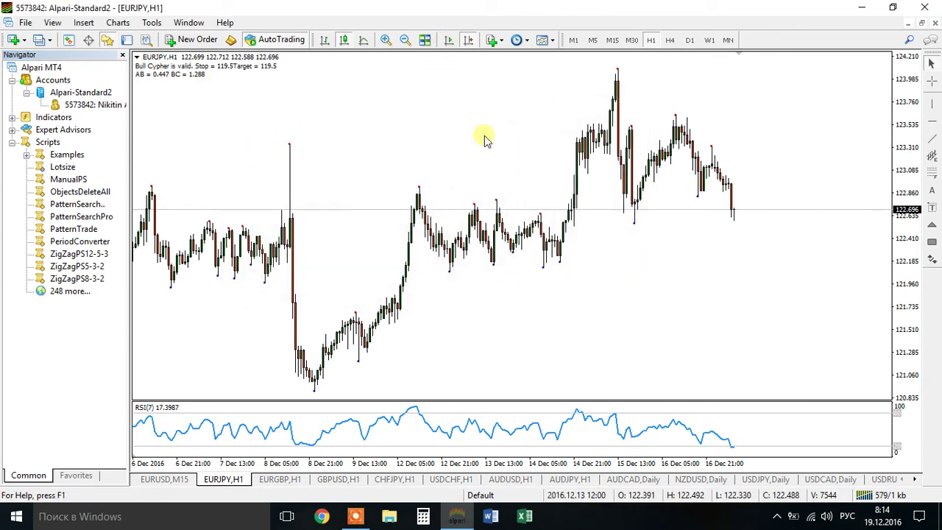
key(Home)
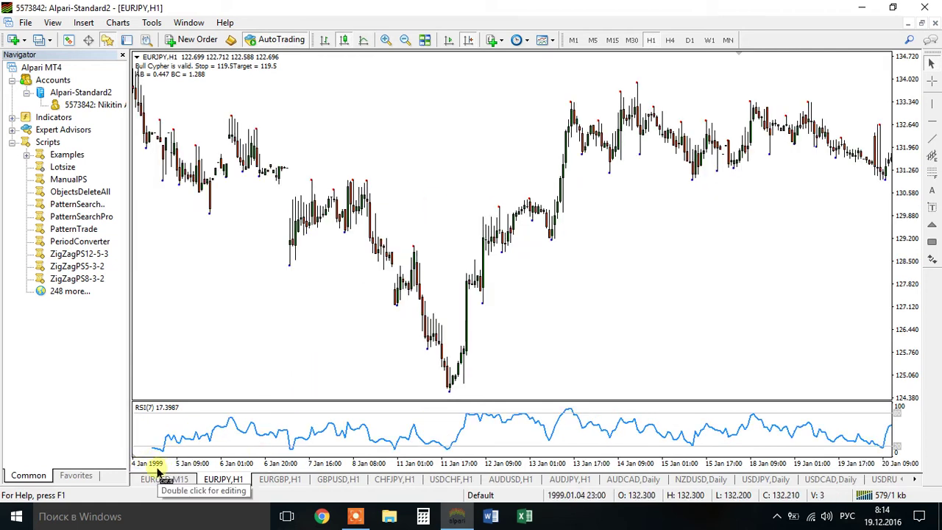
drag(706, 255, 410, 267)
drag(717, 271, 389, 270)
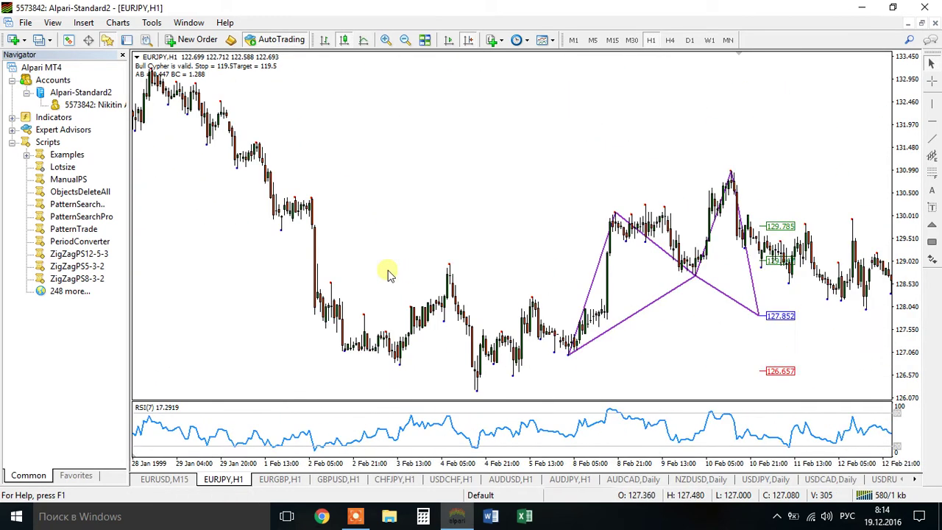
drag(828, 316, 684, 318)
drag(769, 313, 662, 309)
drag(797, 265, 467, 262)
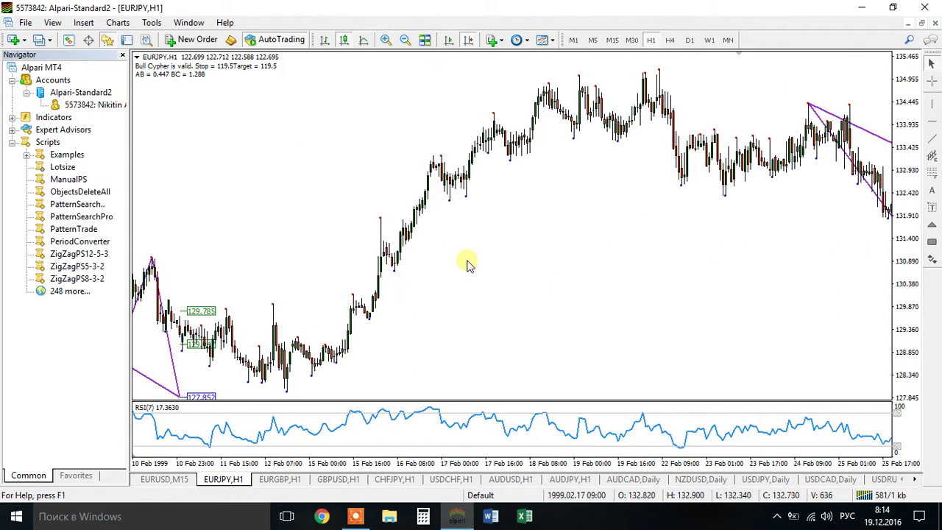
drag(664, 262, 412, 263)
drag(743, 274, 543, 262)
drag(702, 254, 496, 260)
drag(767, 287, 627, 284)
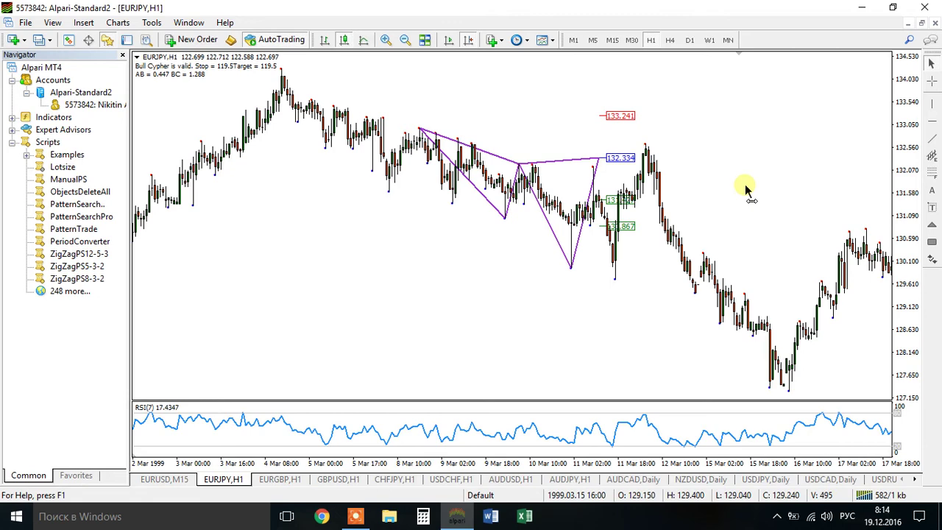
Examine the Cypher patterns and their price levels from mid-March to October 1999 on the H1 chart
scroll(633, 221, down, 15)
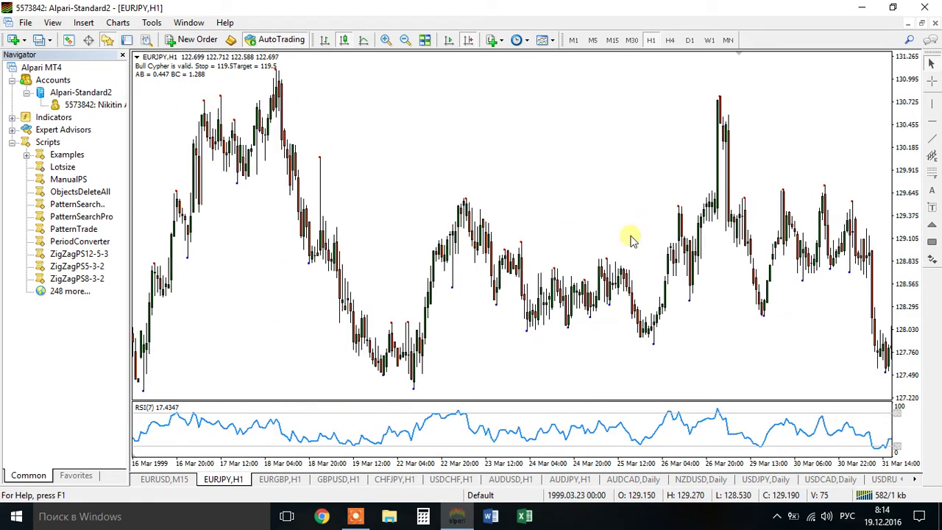
scroll(625, 242, down, 8)
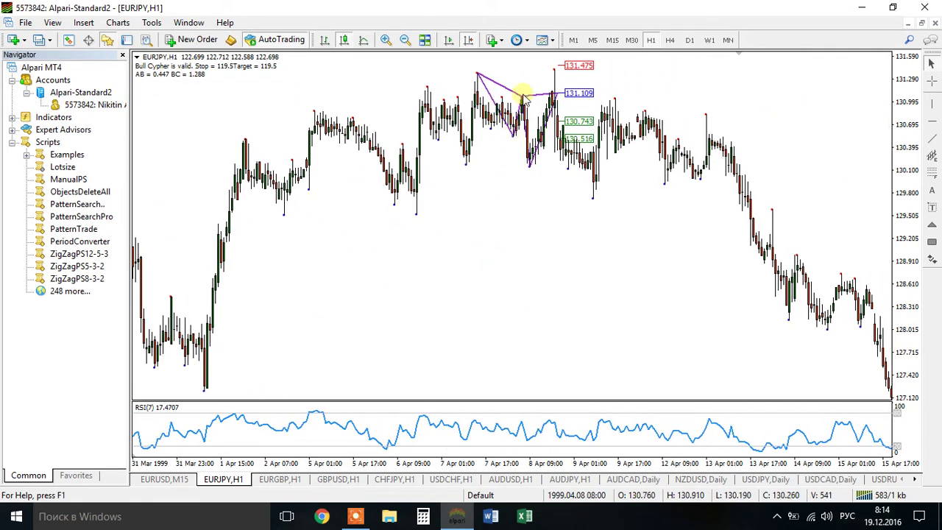
scroll(696, 211, down, 12)
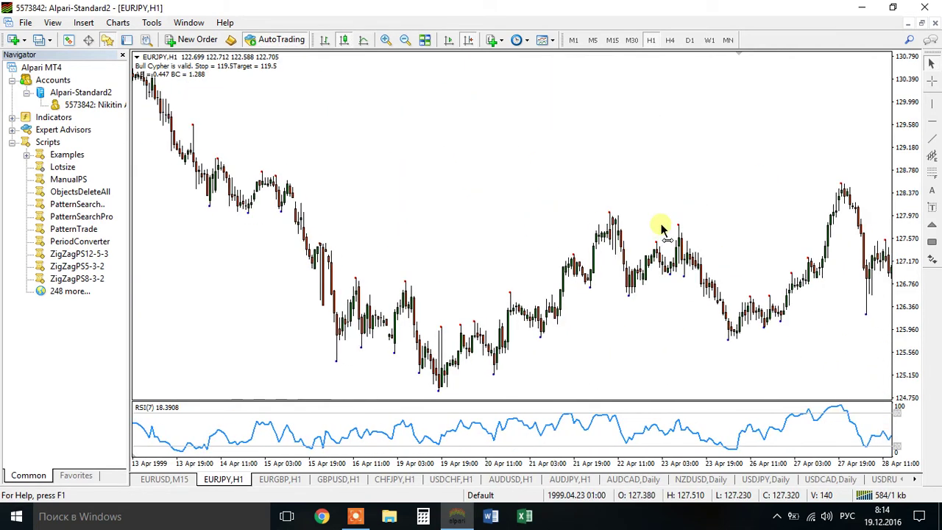
scroll(675, 246, down, 20)
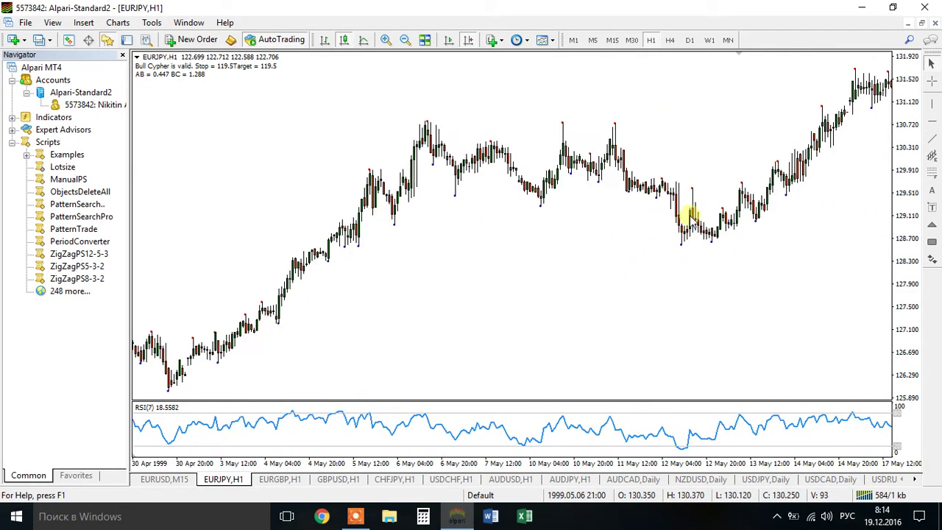
scroll(607, 214, down, 20)
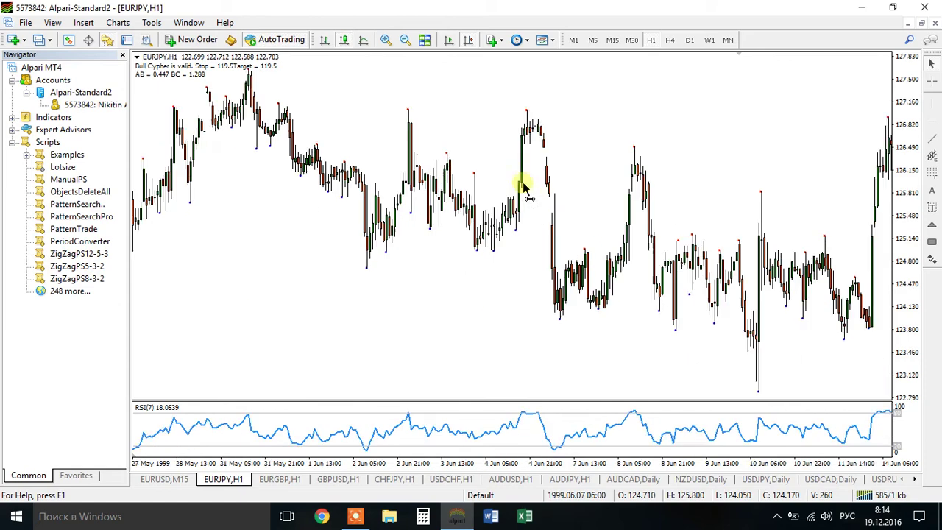
drag(631, 203, 506, 218)
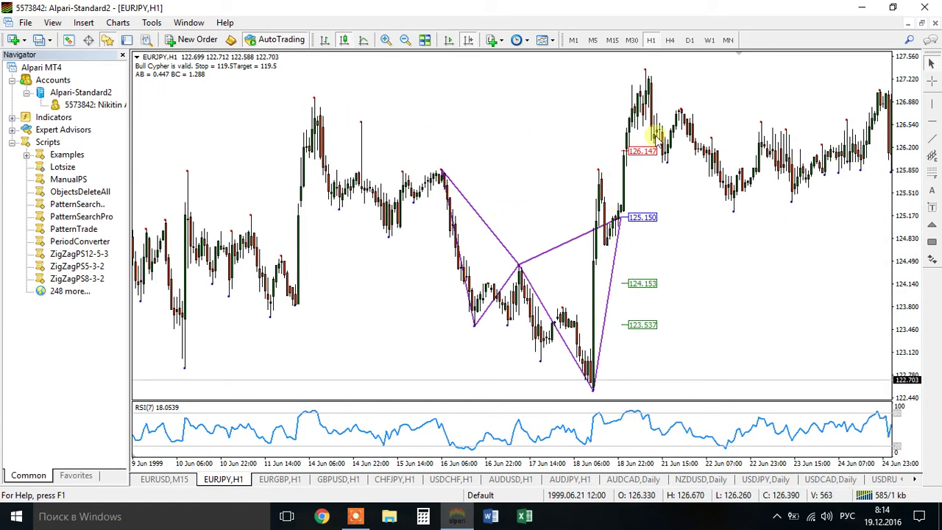
scroll(790, 246, down, 10)
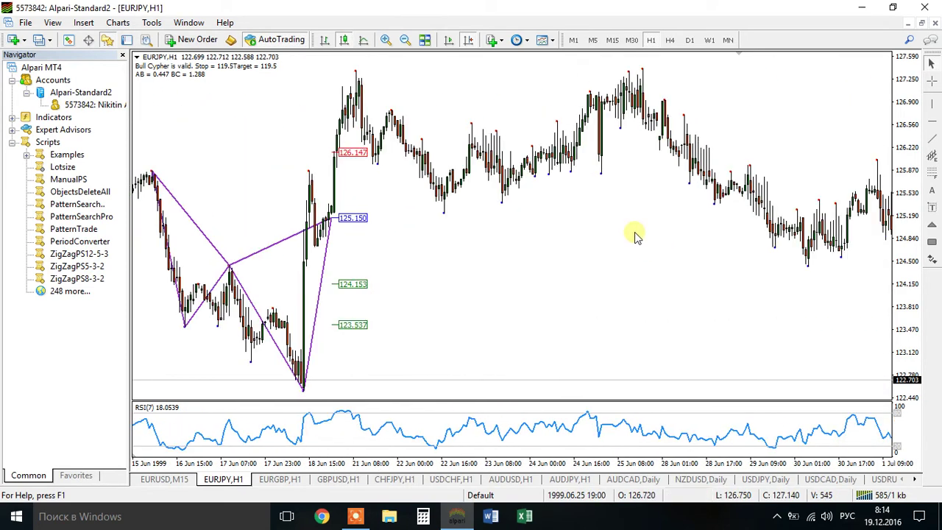
scroll(705, 237, down, 20)
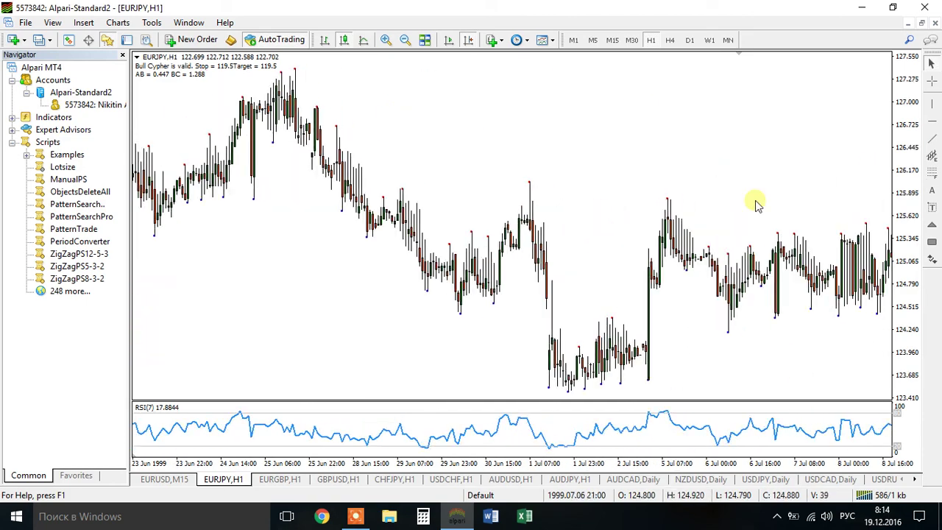
scroll(765, 194, down, 12)
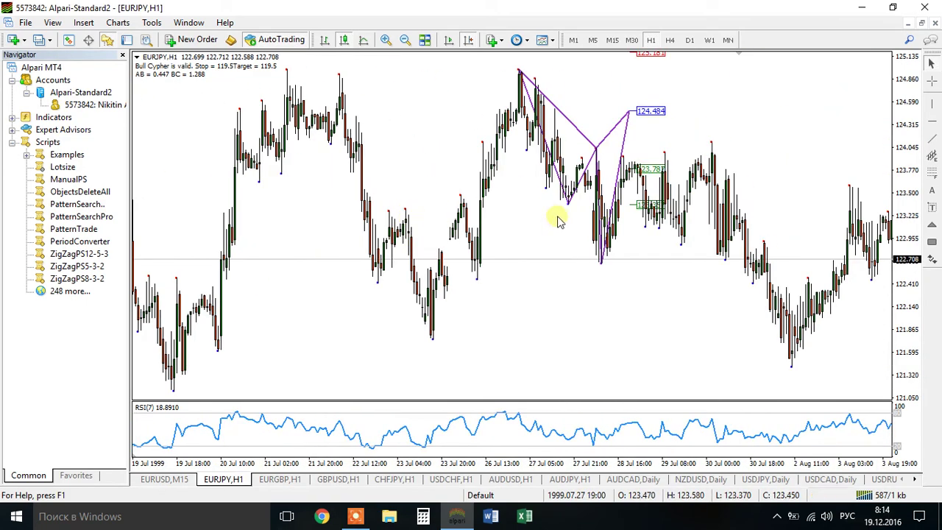
scroll(594, 195, down, 4)
scroll(595, 195, down, 15)
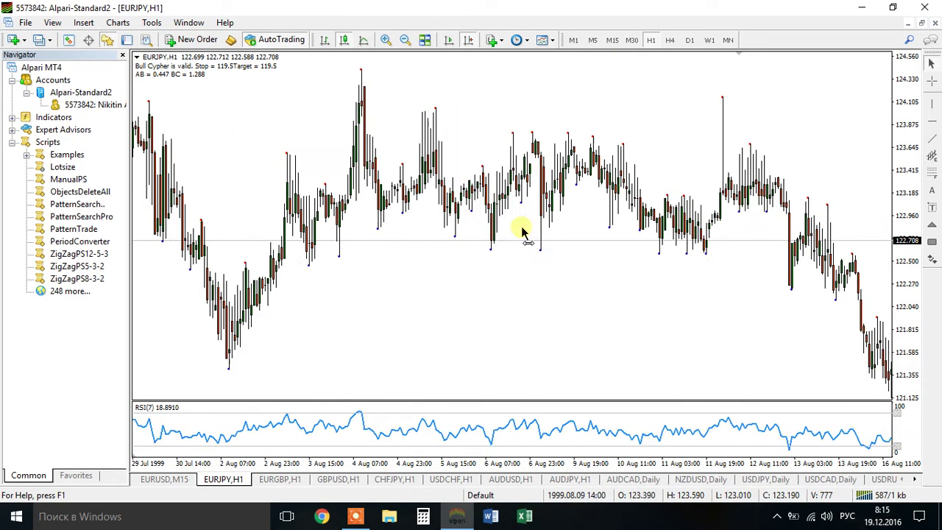
scroll(452, 231, down, 20)
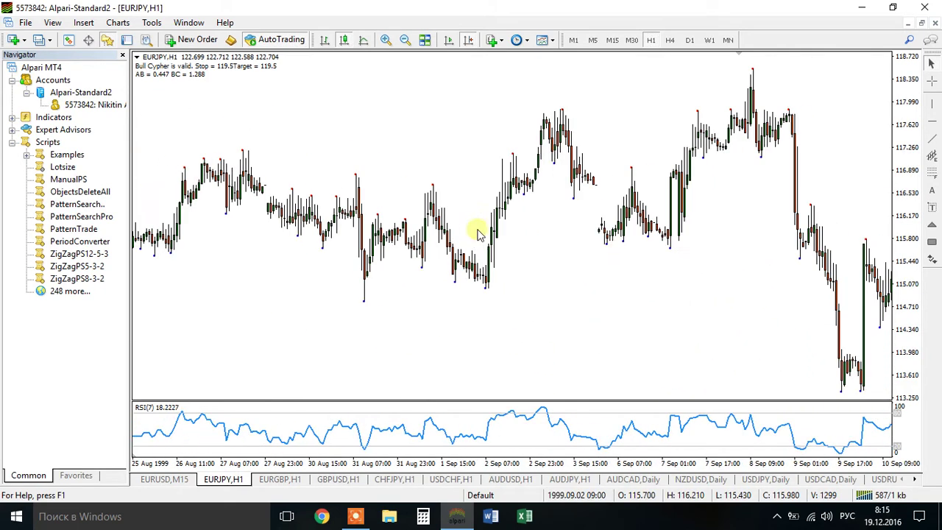
scroll(778, 209, down, 20)
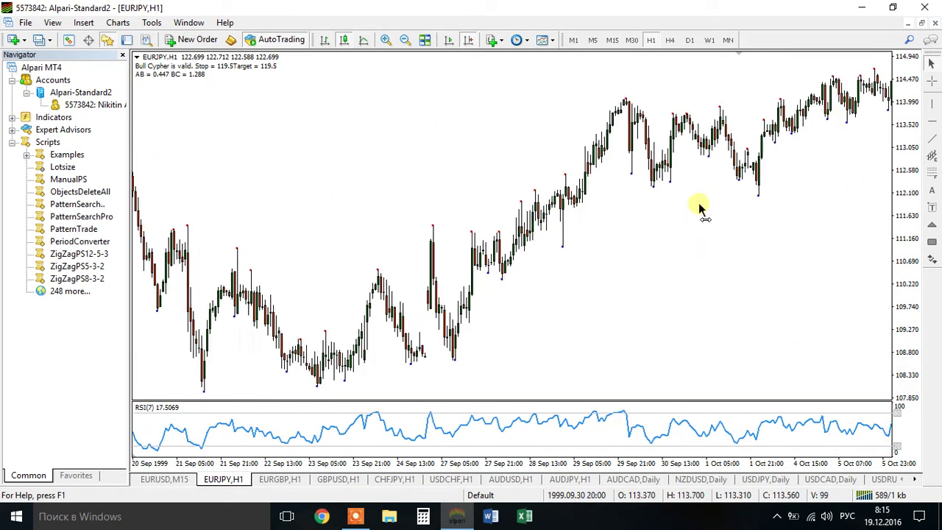
Return the H1 chart to the latest bars and run PatternSearchPro with HistoryMode set to true and all formations enabled
click(448, 40)
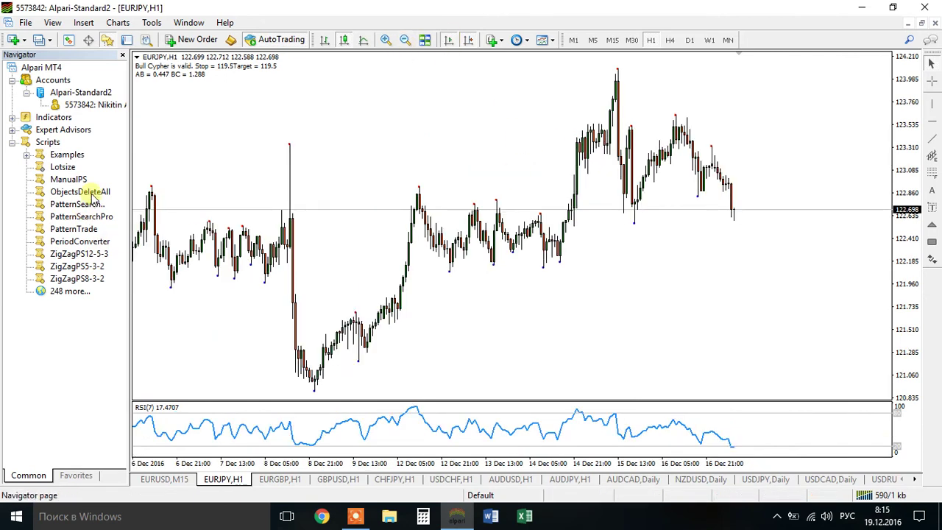
click(92, 193)
click(93, 218)
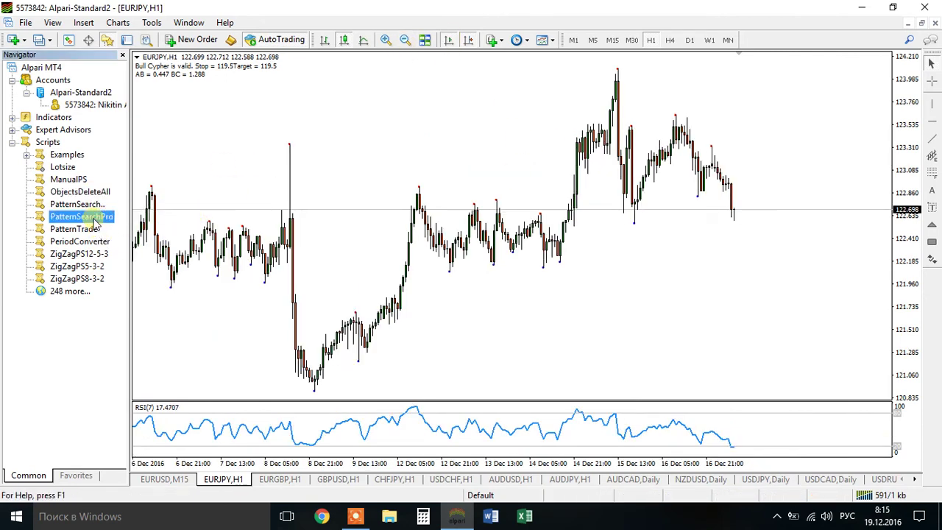
double_click(94, 220)
click(502, 208)
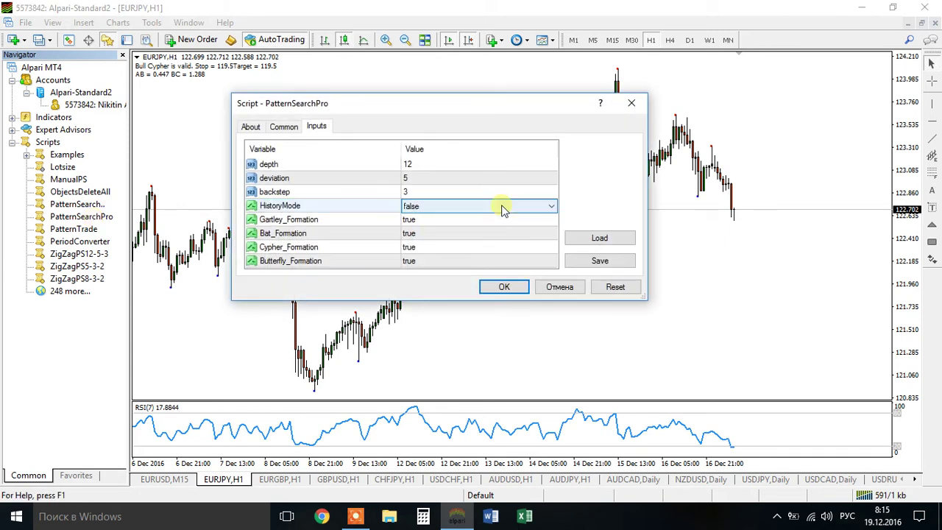
click(503, 207)
click(449, 230)
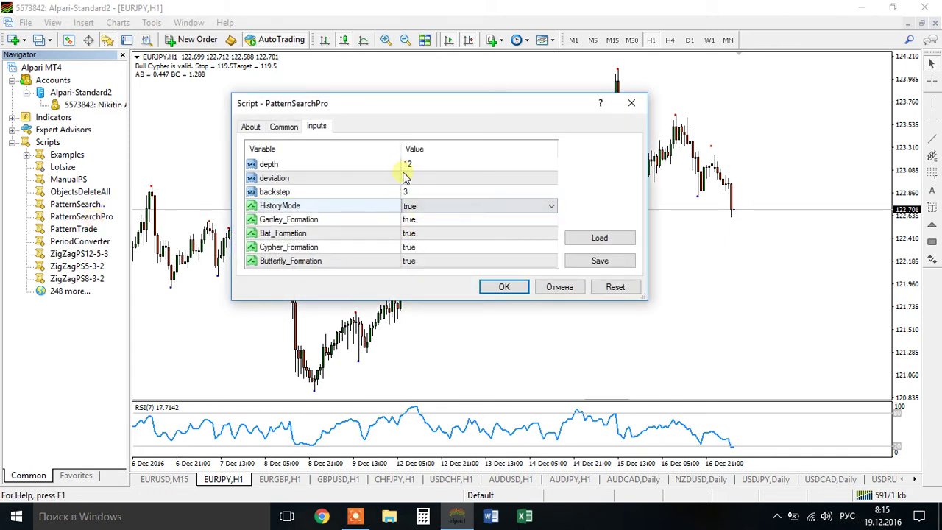
click(505, 287)
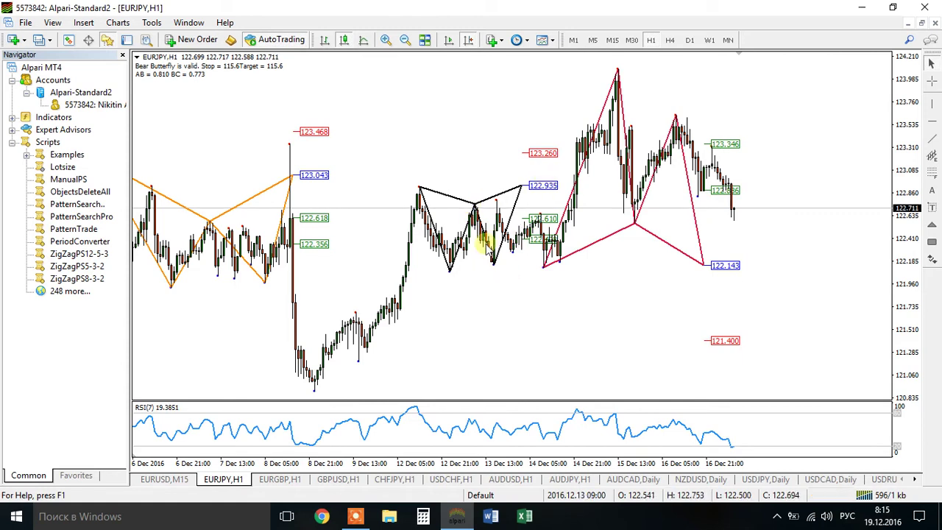
Examine the patterns of all formation types on the H1 chart from December back to early November 2016
drag(381, 283, 676, 256)
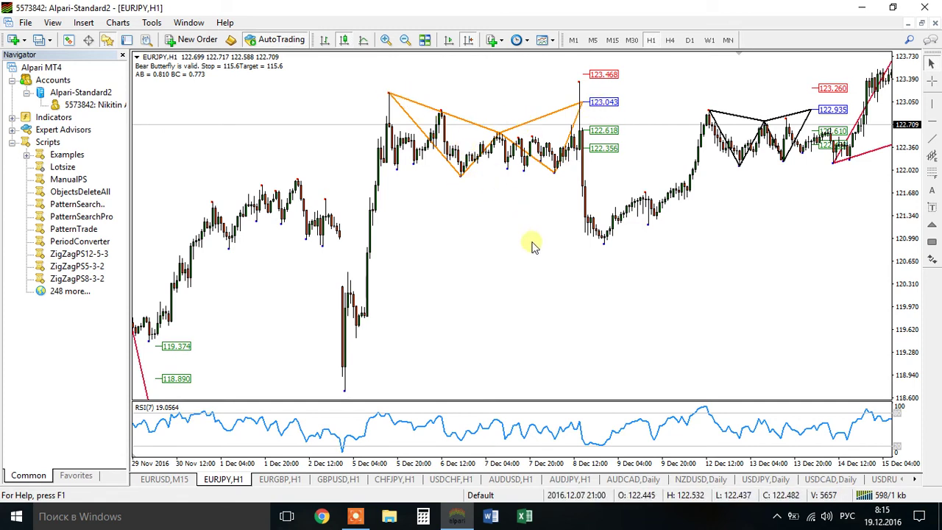
drag(271, 282, 614, 273)
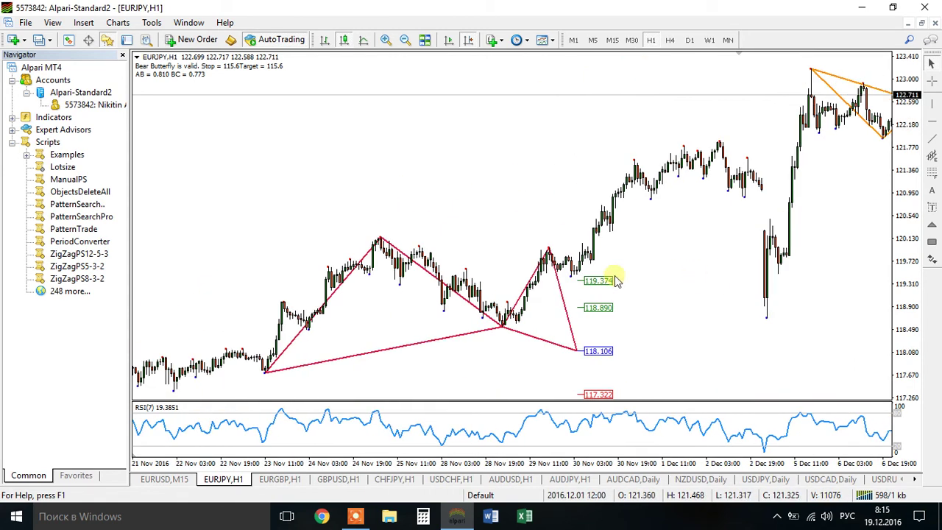
drag(389, 253, 734, 202)
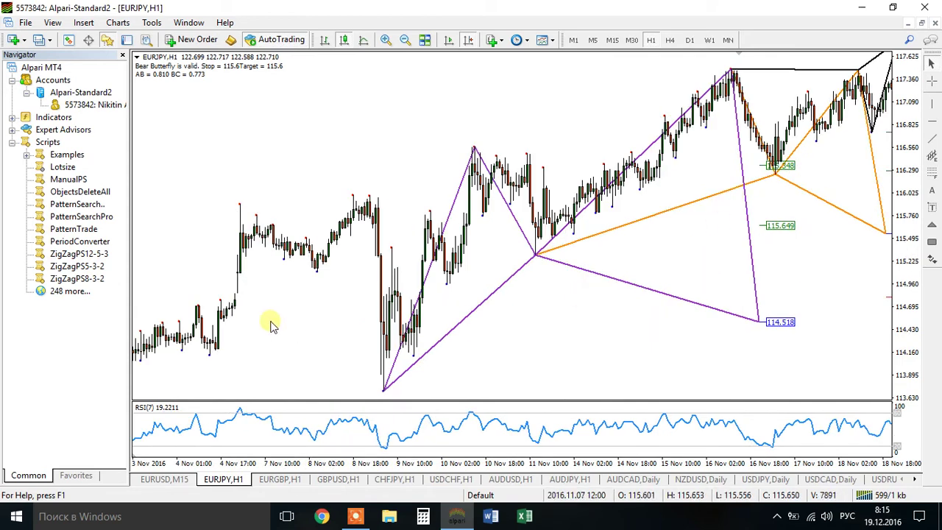
Examine the patterns of all formation types and their price levels on the H1 chart from early November back to September 2016
scroll(270, 322, up, 10)
drag(374, 278, 746, 211)
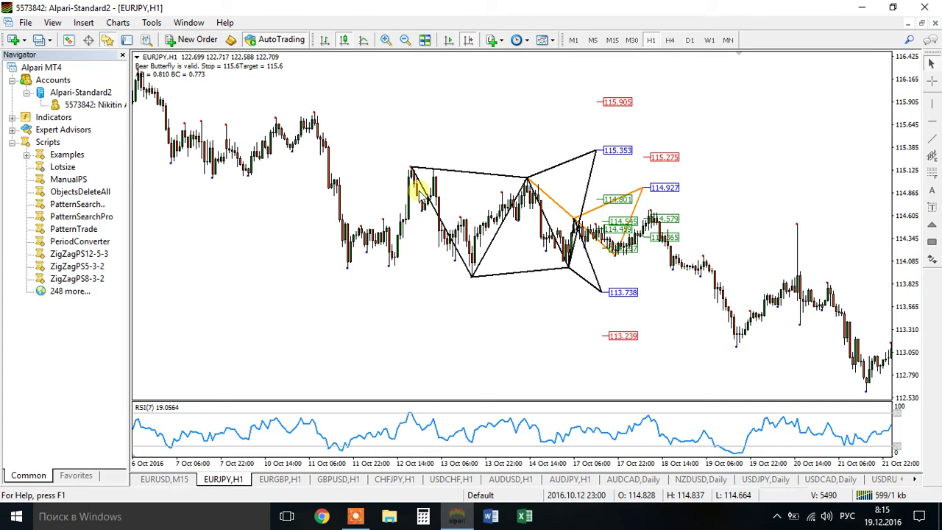
drag(316, 282, 631, 275)
drag(705, 282, 459, 301)
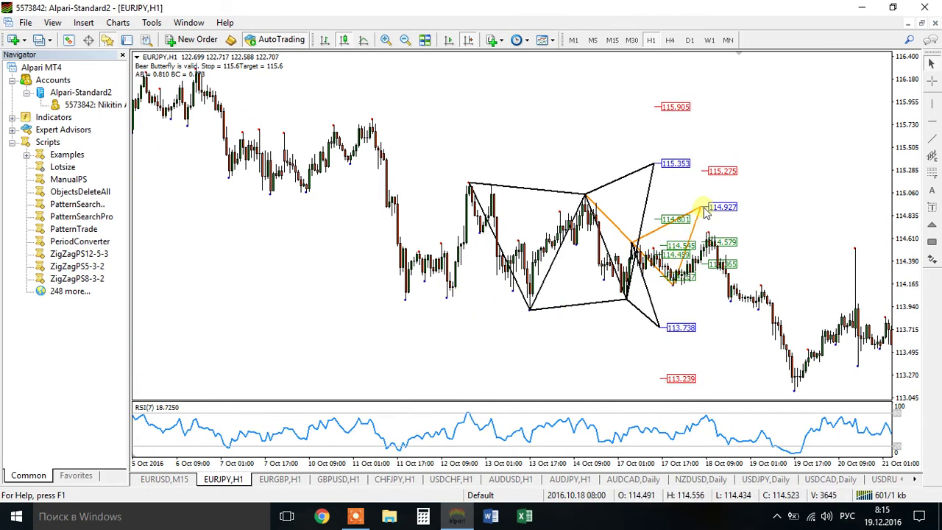
scroll(317, 258, up, 5)
scroll(242, 258, up, 5)
scroll(331, 224, up, 5)
scroll(503, 221, up, 1)
scroll(378, 242, up, 5)
scroll(435, 227, up, 5)
scroll(599, 248, up, 5)
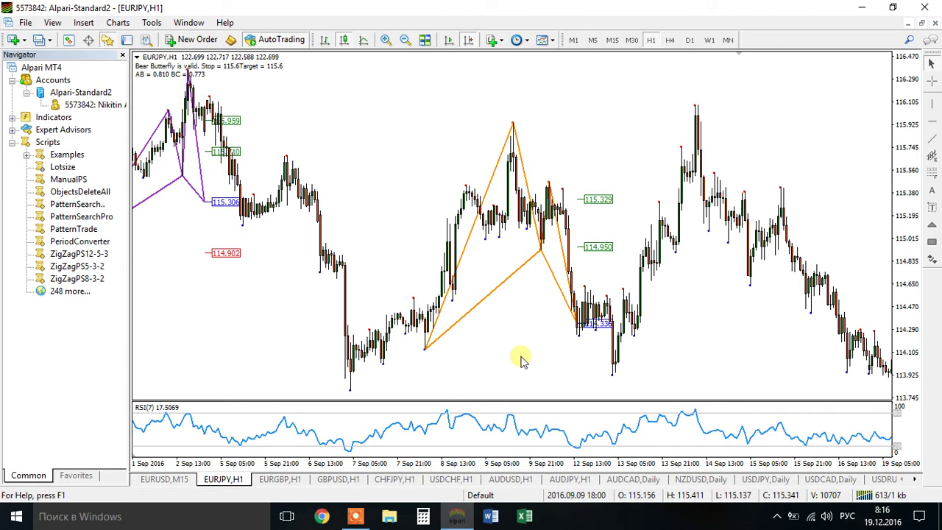
Examine the patterns of all formation types on the H1 chart from September back to mid-July 2016
drag(300, 300, 621, 270)
drag(421, 276, 608, 270)
drag(319, 253, 771, 149)
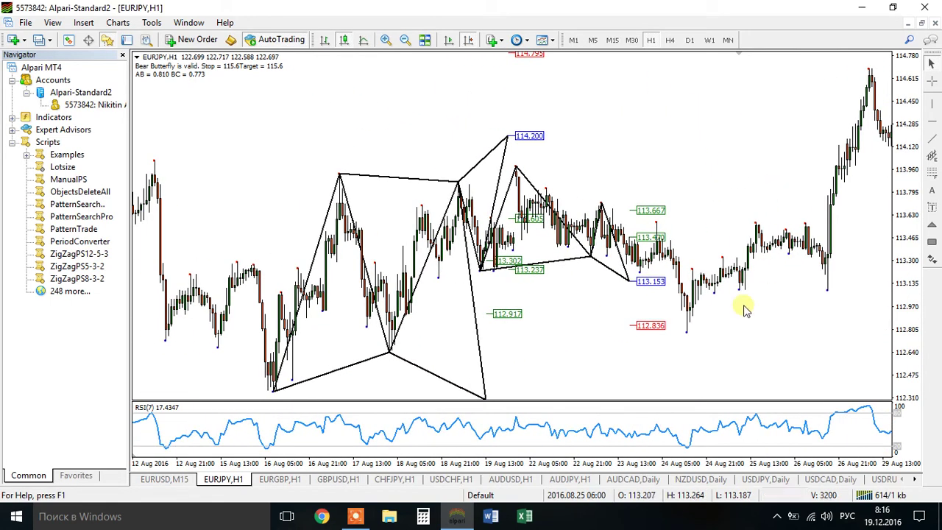
drag(556, 324, 725, 289)
drag(342, 338, 570, 322)
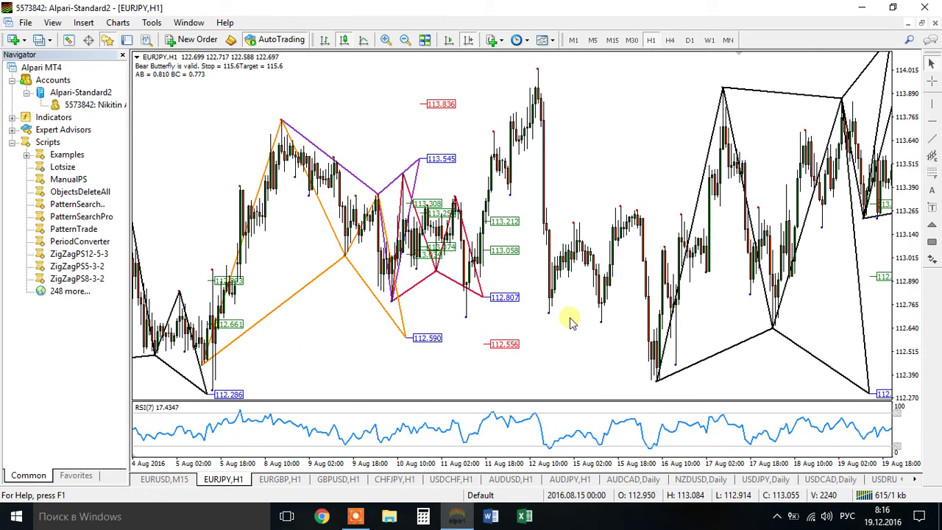
drag(313, 338, 580, 306)
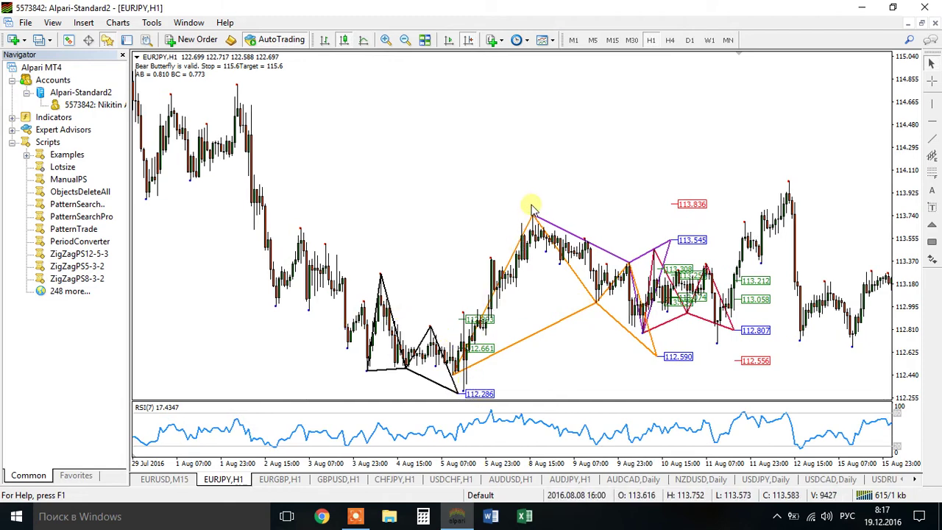
drag(334, 193, 658, 189)
mouse_move(206, 321)
mouse_down()
mouse_move(486, 300)
mouse_move(760, 306)
mouse_up()
drag(508, 317, 578, 321)
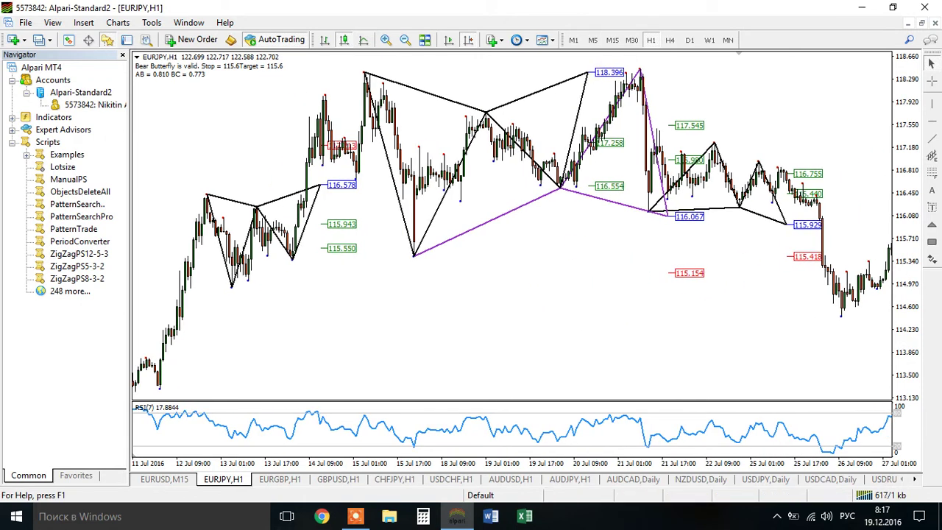
mouse_move(641, 74)
Run the ZigZagPS12-5-3 script on the EURJPY H1 chart
click(58, 179)
click(390, 289)
click(77, 181)
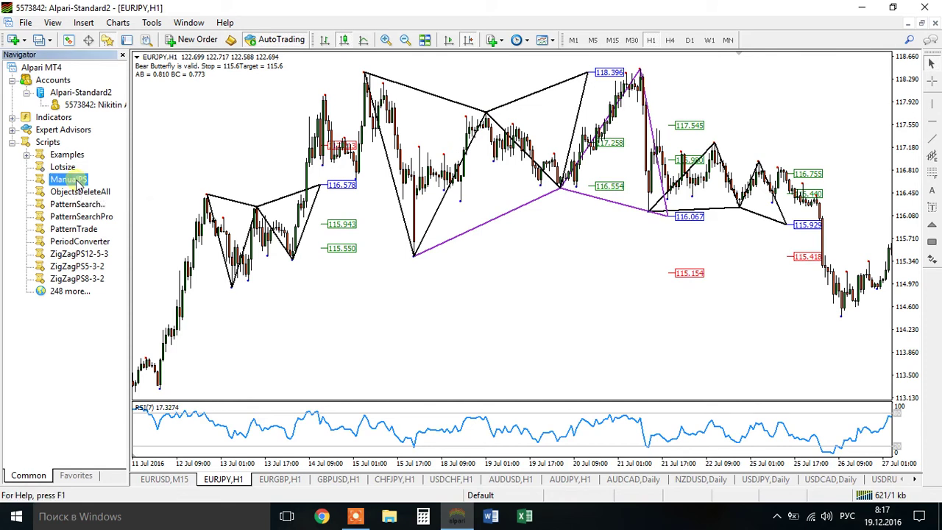
click(88, 253)
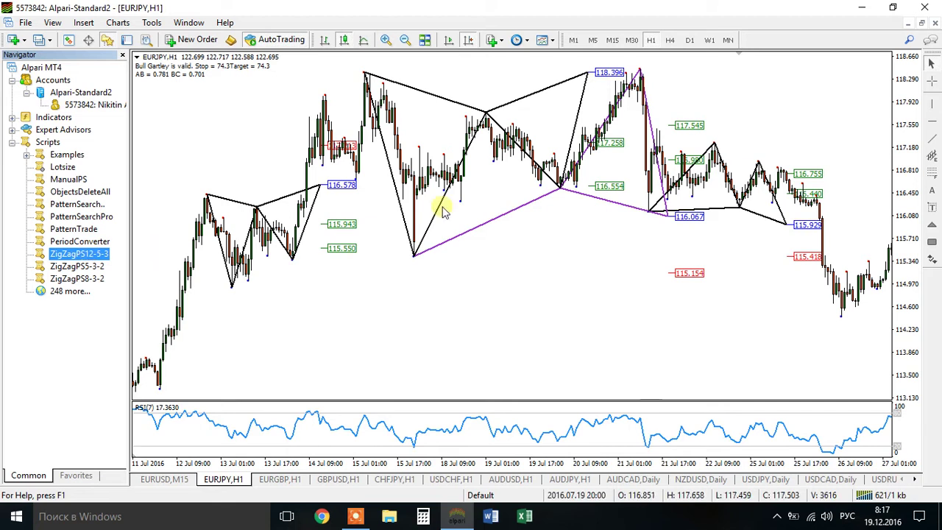
Draw three connected trendlines as a zigzag between about 114.9 and 114.3 below the 18–19 July candles and run ManualPS
click(482, 302)
mouse_move(483, 302)
mouse_down()
mouse_move(508, 323)
mouse_move(527, 300)
mouse_up()
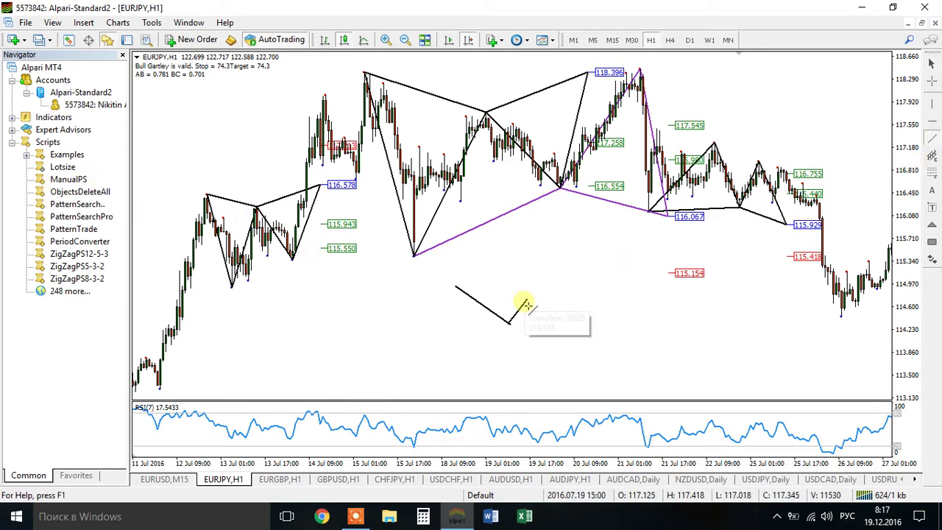
drag(527, 300, 544, 322)
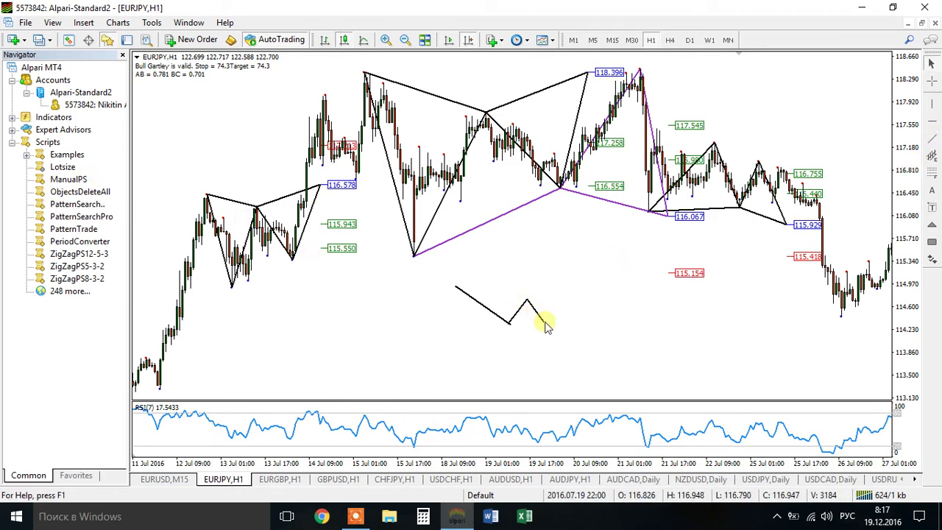
double_click(58, 182)
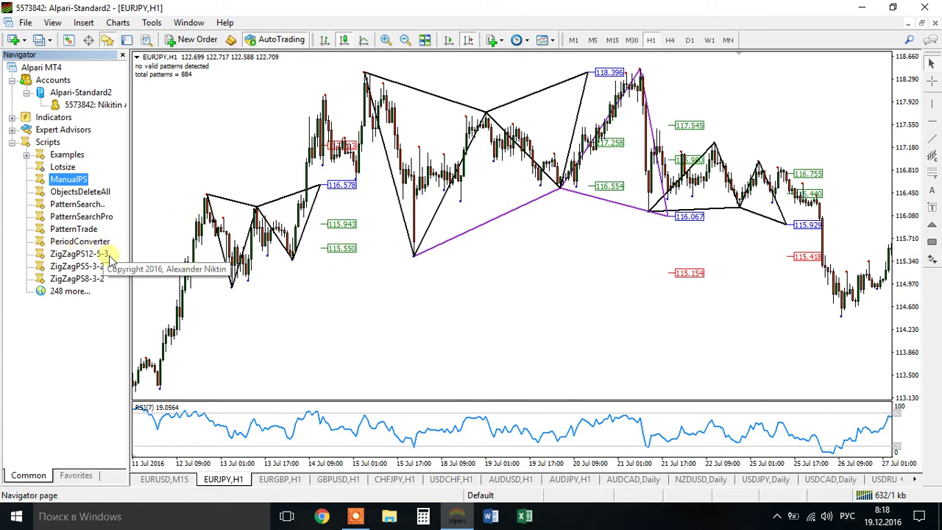
Run PatternSearchPro with depth 8, deviation 3, backstep 2 and HistoryMode set to true
double_click(103, 217)
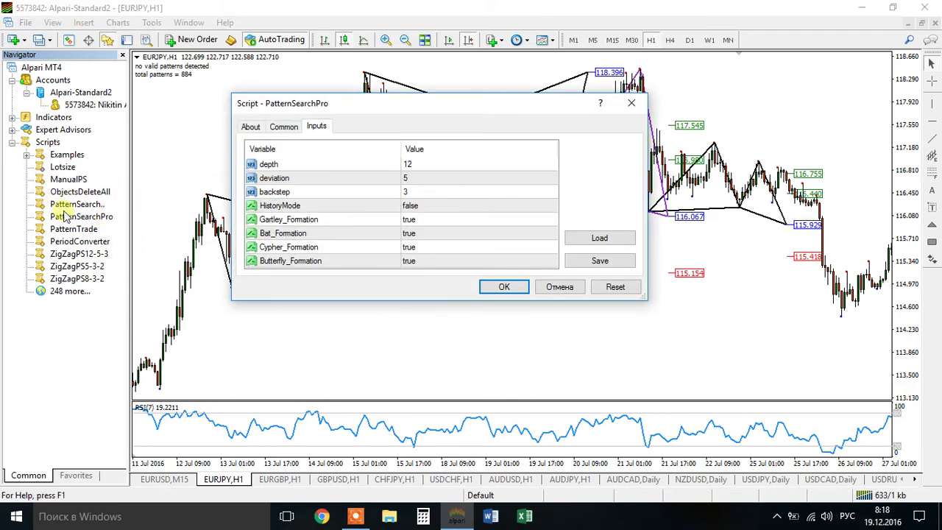
double_click(445, 166)
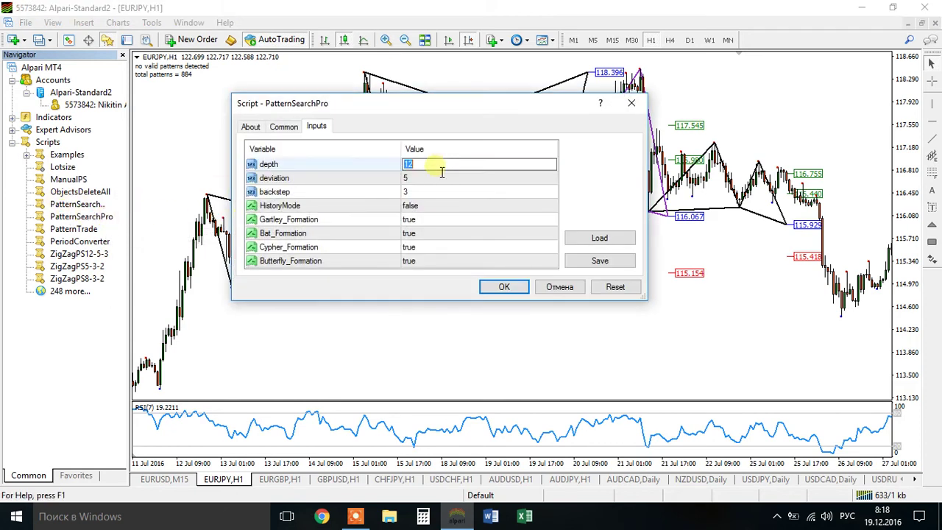
text(8)
double_click(446, 181)
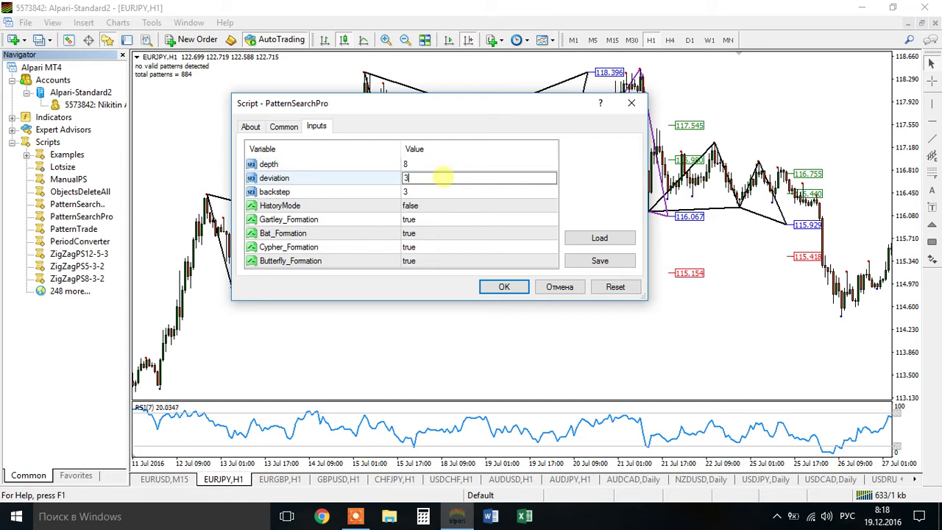
double_click(422, 193)
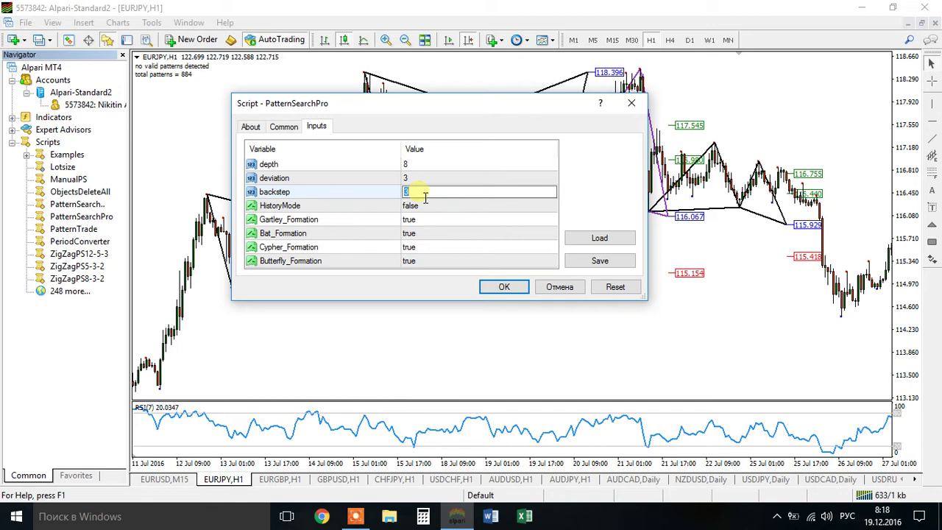
double_click(452, 209)
click(452, 209)
click(442, 229)
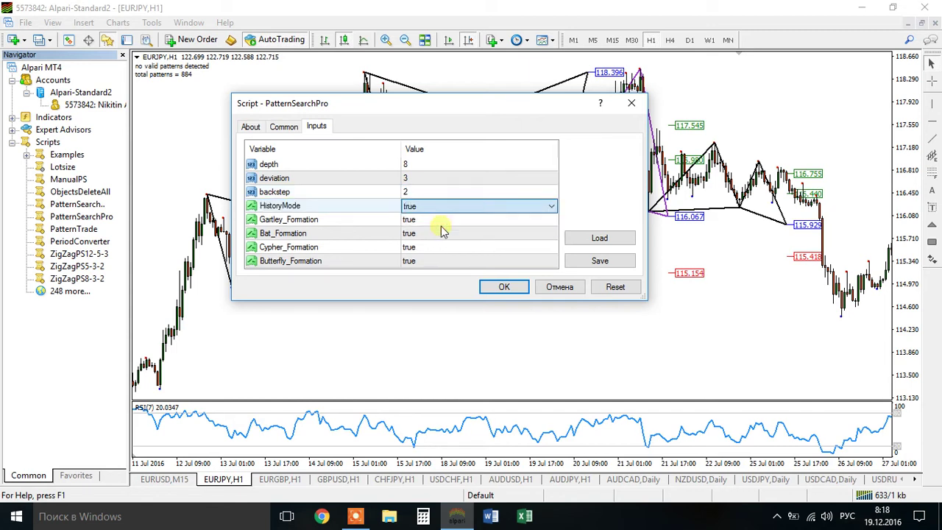
click(505, 288)
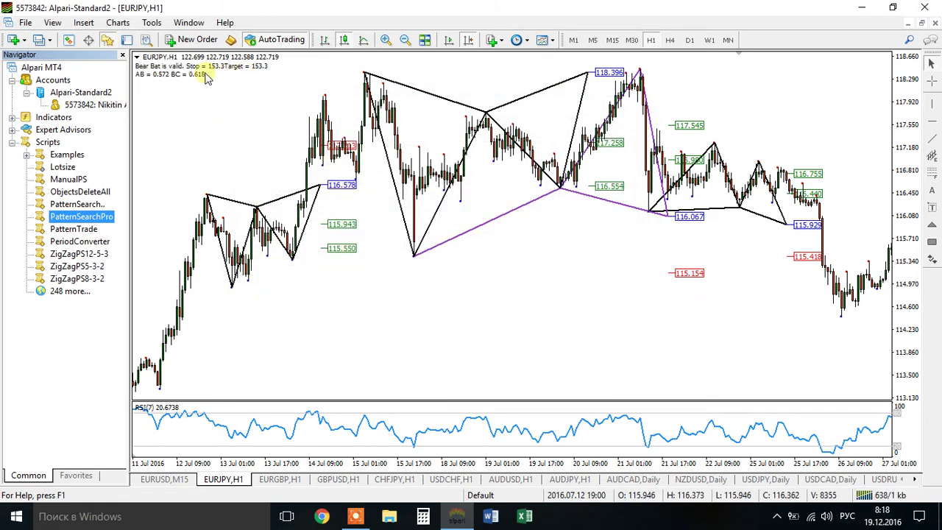
Draw a second three-segment trendline zigzag between about 114.9 and 114.0 below the 18–19 July candles and run ManualPS on it
click(931, 139)
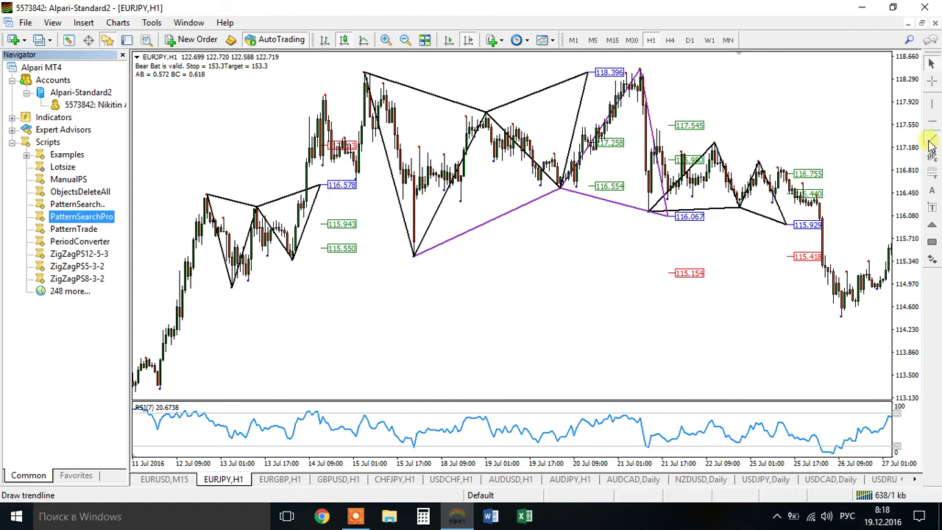
drag(425, 291, 471, 343)
click(932, 139)
mouse_move(472, 343)
mouse_down()
mouse_move(493, 303)
mouse_move(523, 329)
mouse_up()
click(930, 137)
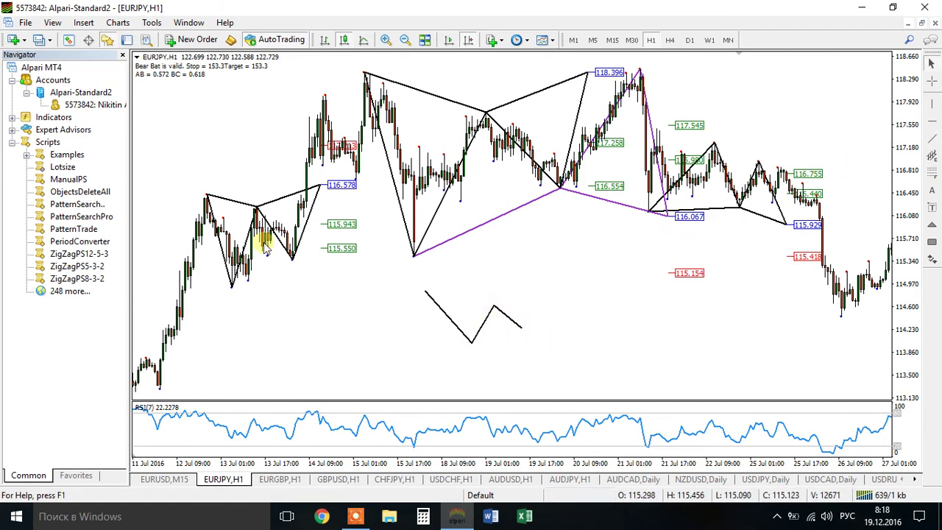
double_click(69, 179)
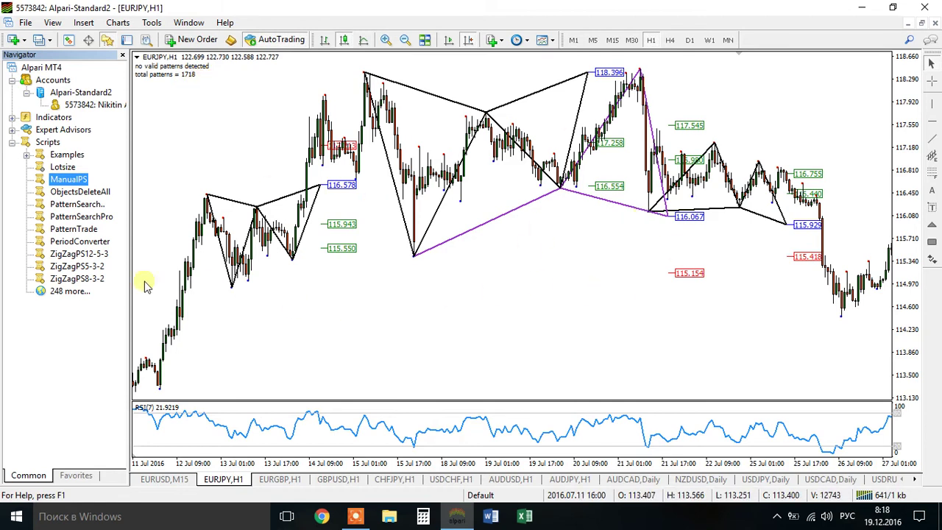
Run PatternSearchPro with depth 5, deviation 3, backstep 2 and HistoryMode set to true
double_click(87, 217)
double_click(418, 170)
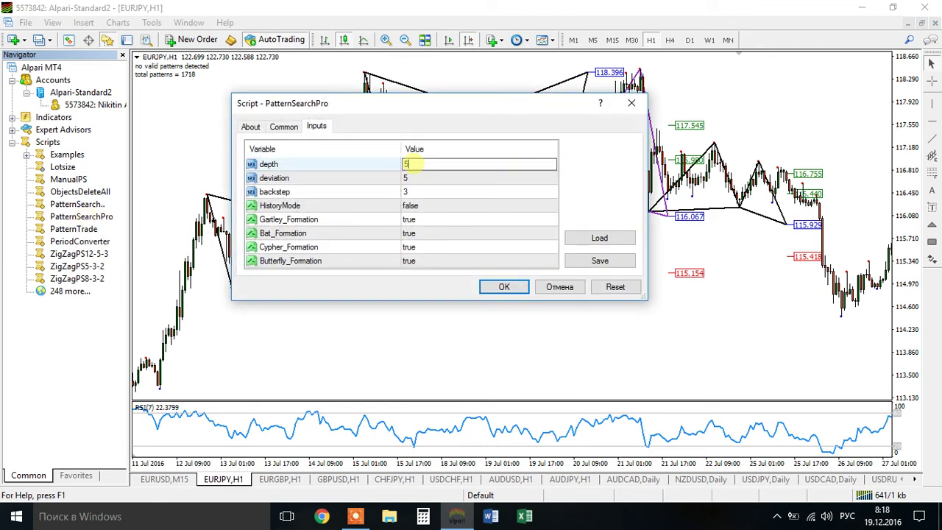
double_click(424, 180)
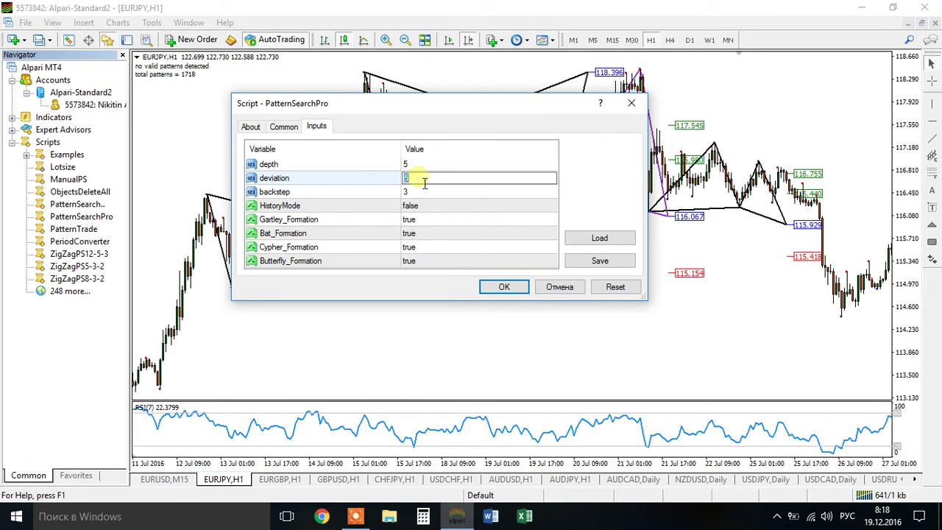
double_click(429, 193)
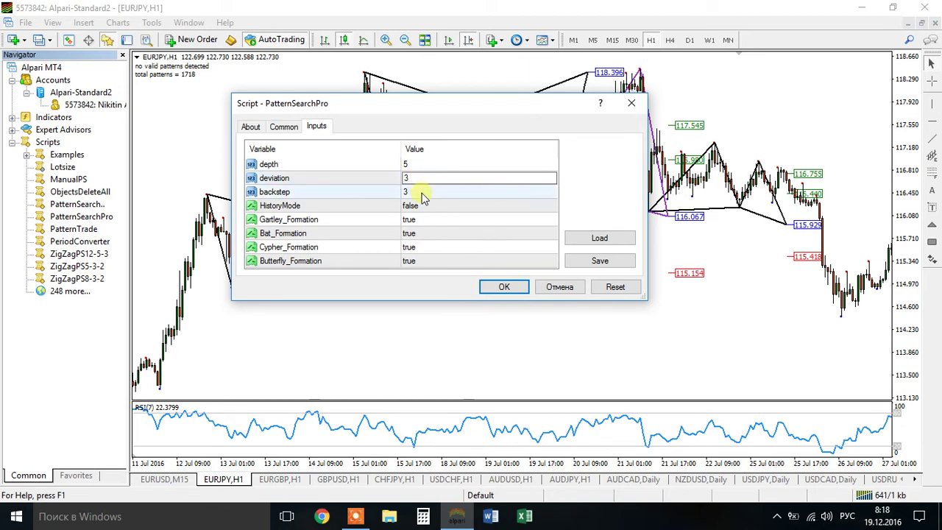
text(2)
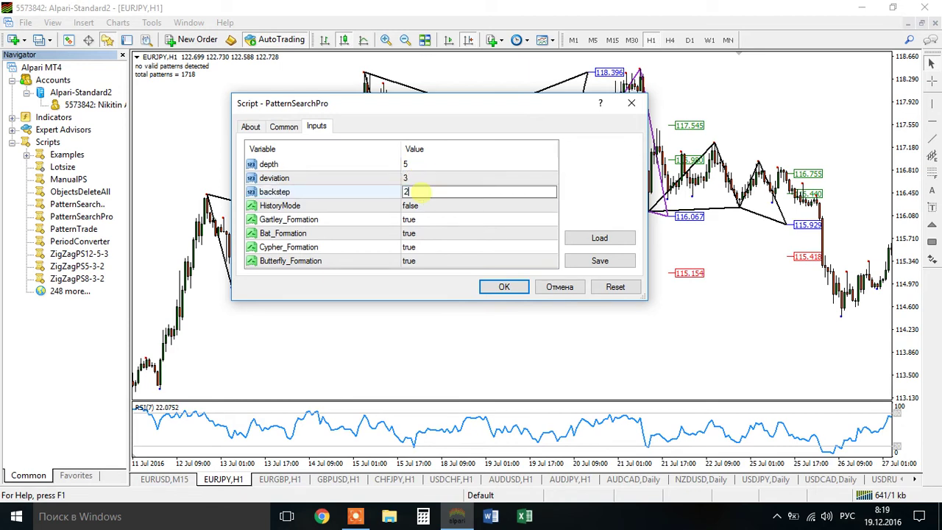
double_click(449, 210)
click(447, 210)
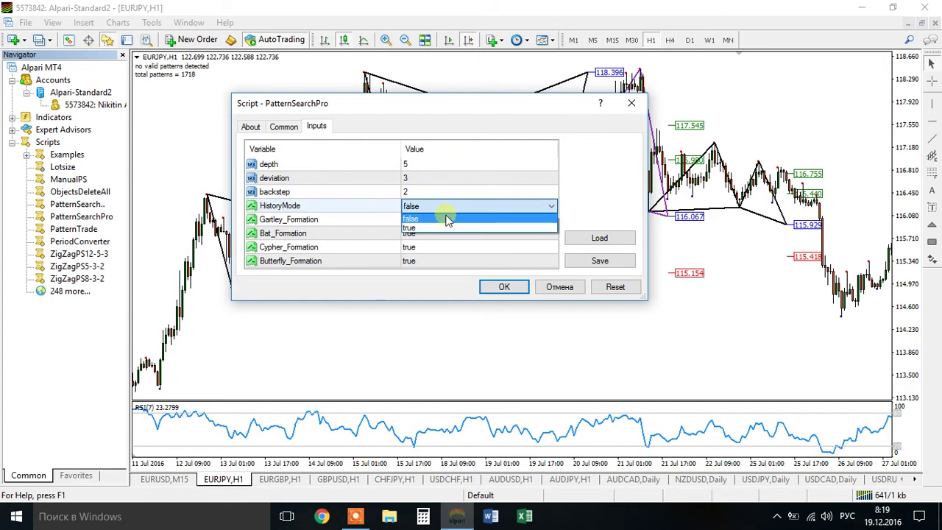
click(442, 228)
click(503, 287)
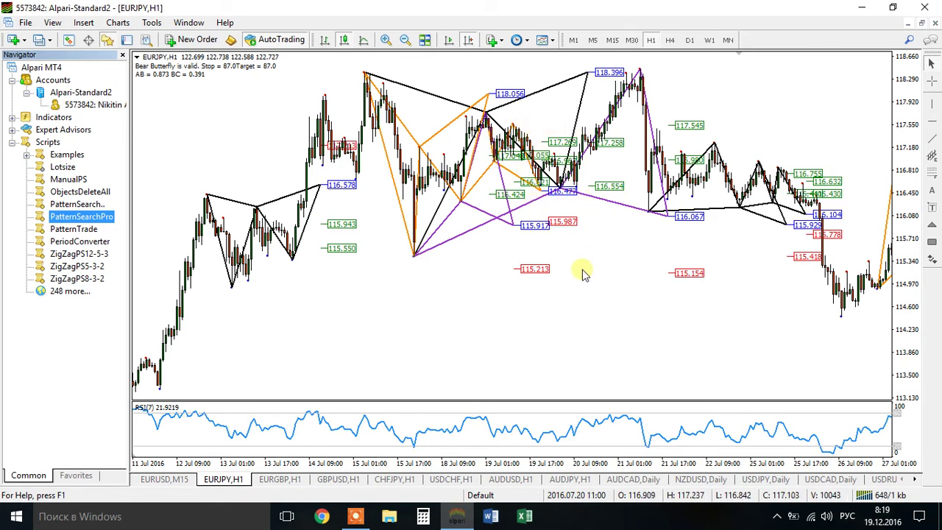
Examine the patterns of the 5-3-2 history search on the H1 chart from July back to the end of May 2016
drag(297, 332, 669, 242)
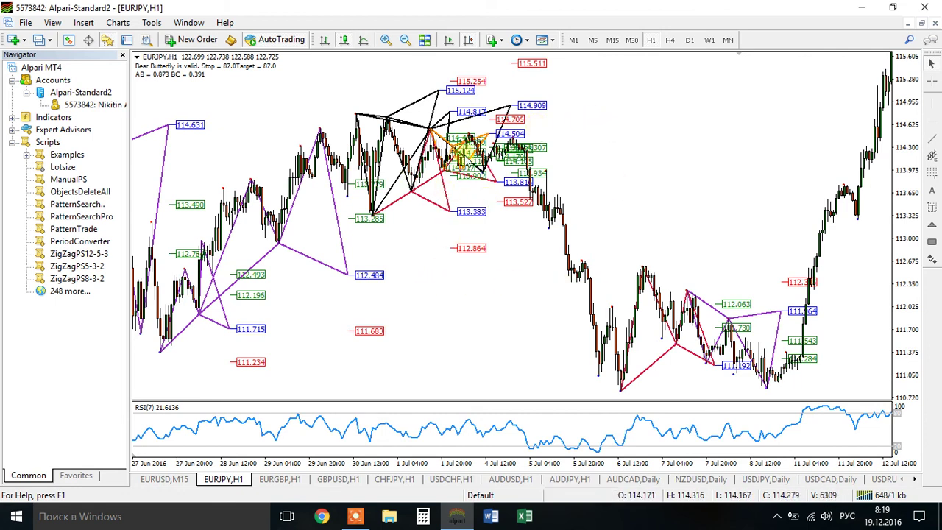
drag(431, 294, 532, 295)
drag(265, 331, 688, 298)
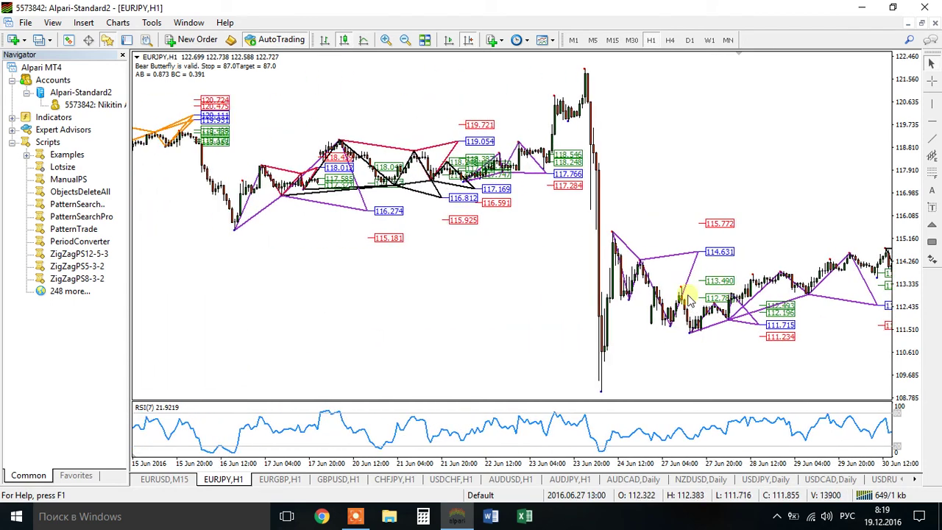
drag(337, 294, 613, 311)
drag(504, 294, 542, 295)
drag(335, 287, 544, 298)
drag(336, 258, 562, 287)
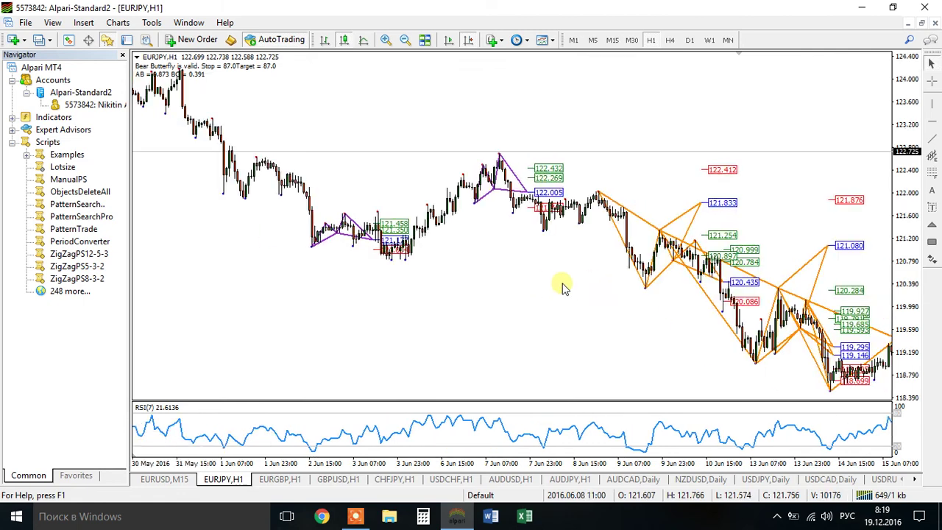
Examine the 5-3-2 search patterns and their price levels on the H1 chart from late May back to mid-April 2016
drag(262, 290, 713, 272)
drag(400, 280, 628, 287)
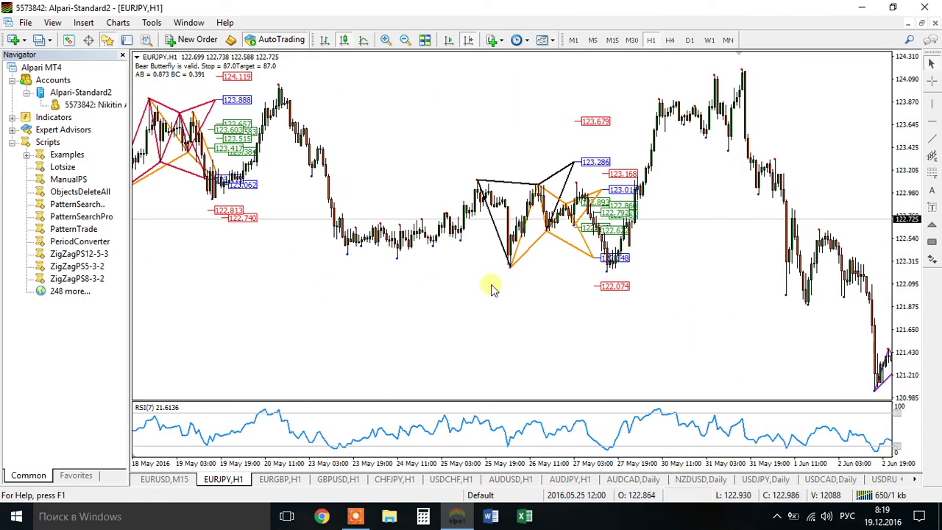
drag(210, 287, 434, 296)
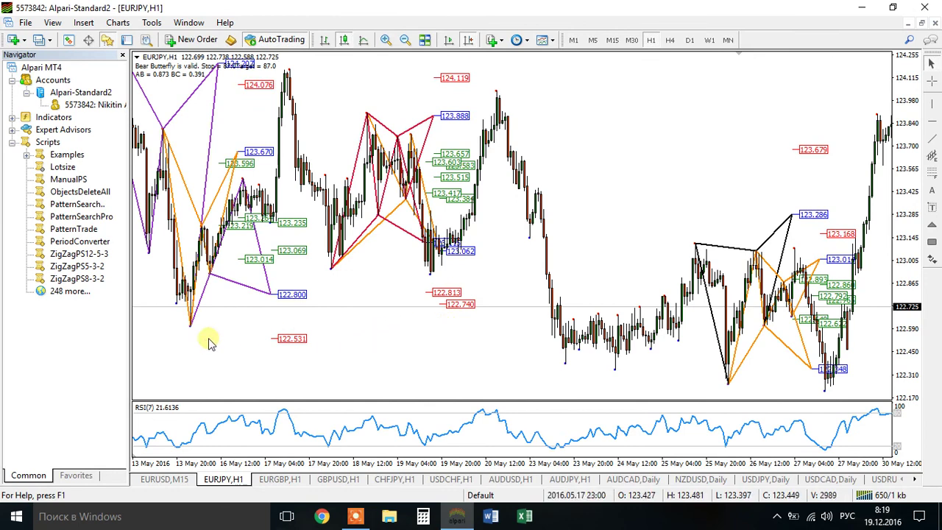
drag(209, 342, 599, 319)
drag(471, 294, 605, 290)
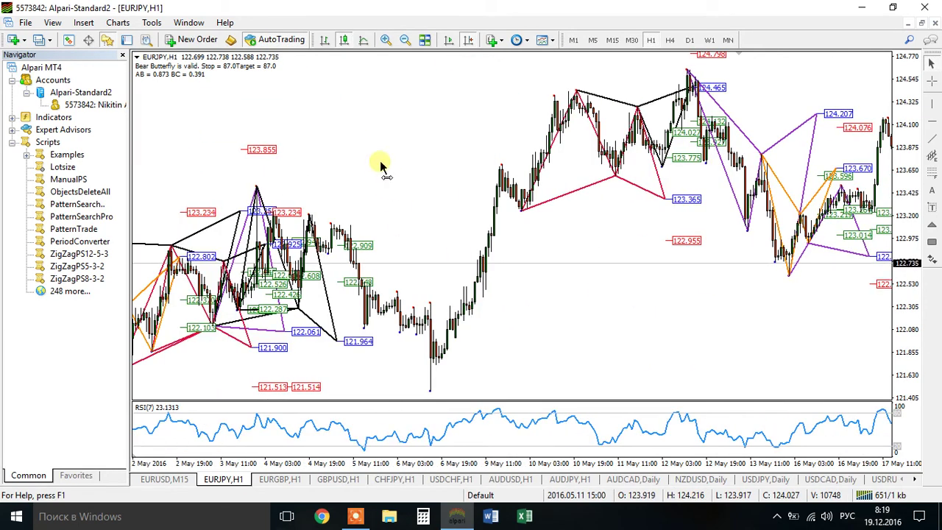
drag(380, 166, 661, 169)
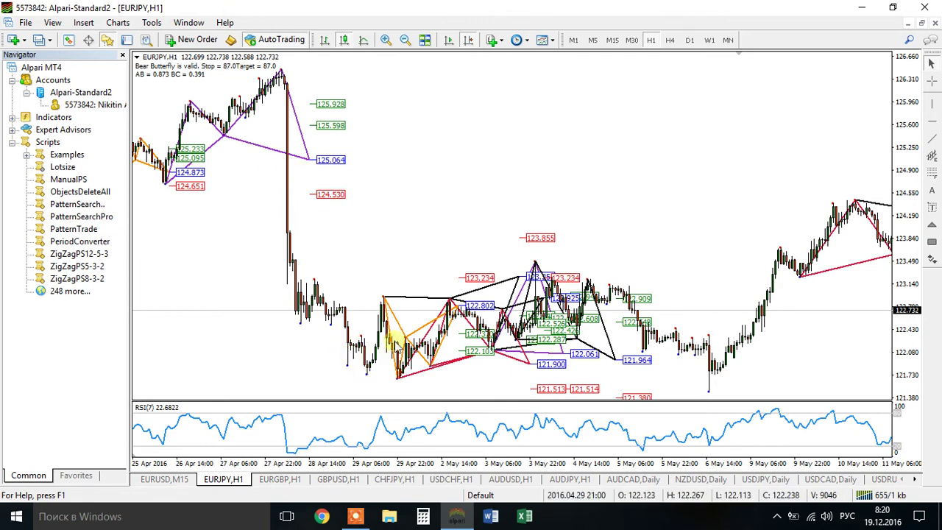
drag(424, 244, 694, 231)
drag(388, 309, 568, 280)
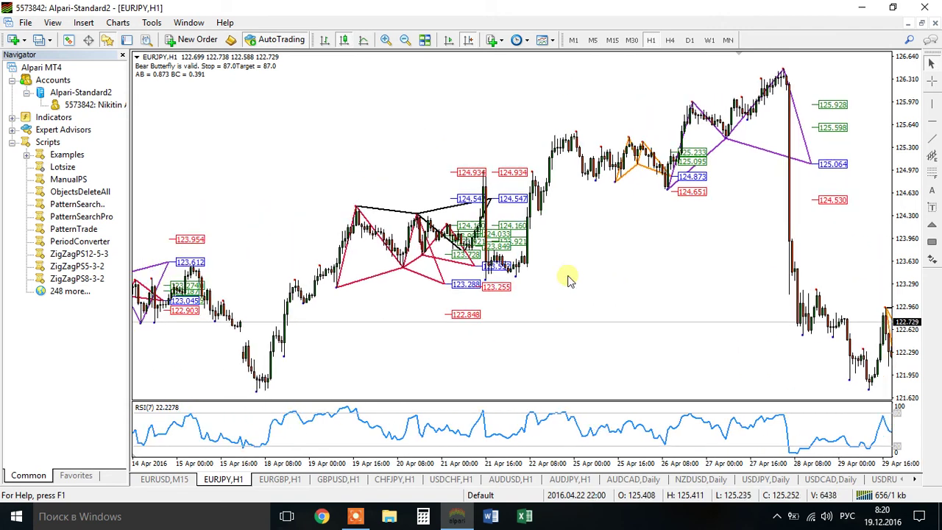
Draw a three-segment trendline zigzag between about 125.3 and 124.1 below the 30 March–1 April candles and run ManualPS on it
drag(380, 335, 652, 311)
drag(373, 351, 617, 324)
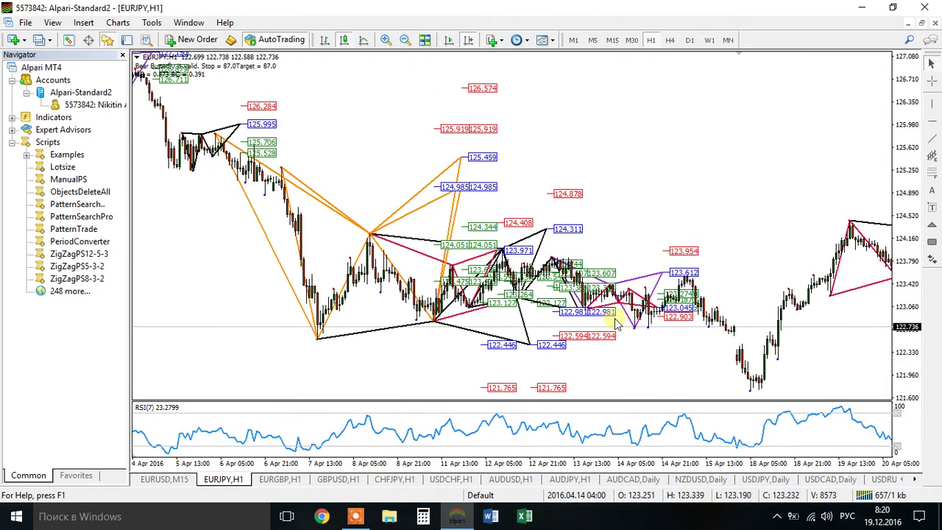
drag(253, 261, 564, 257)
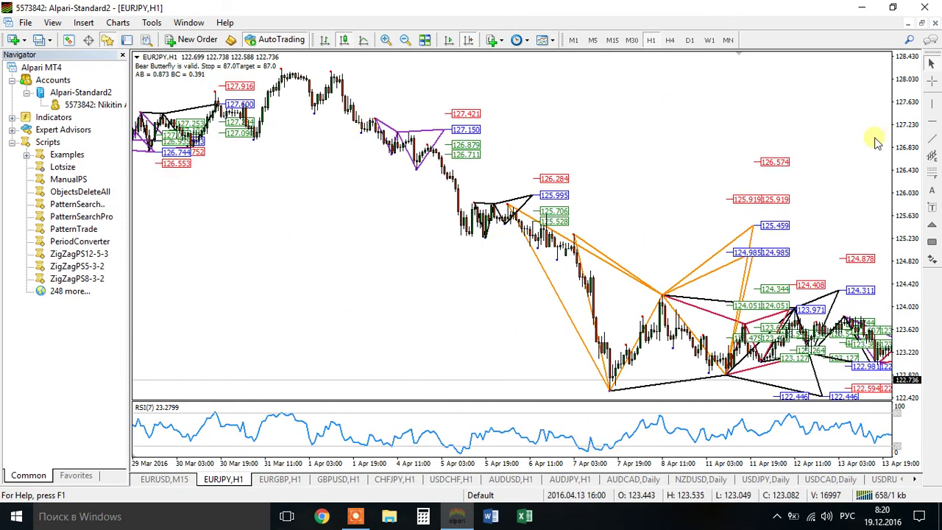
click(933, 138)
drag(236, 234, 273, 304)
click(933, 138)
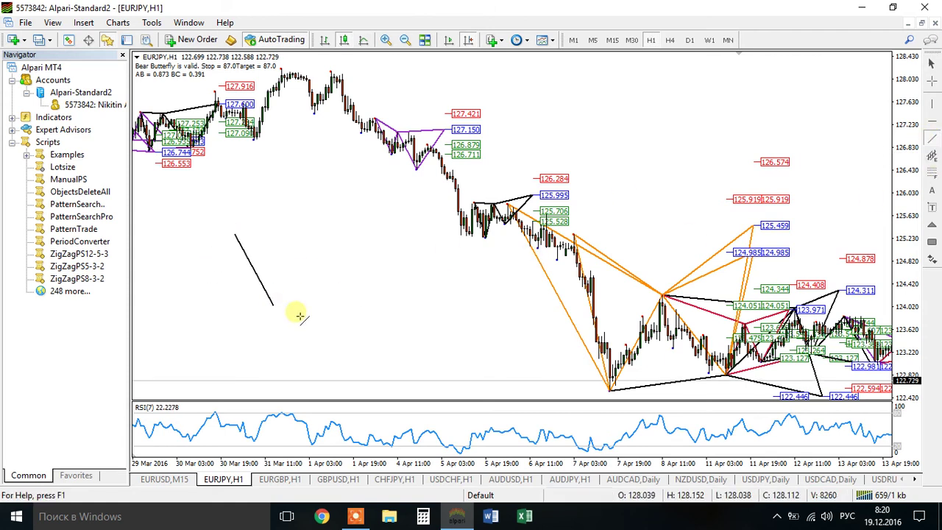
drag(273, 304, 303, 249)
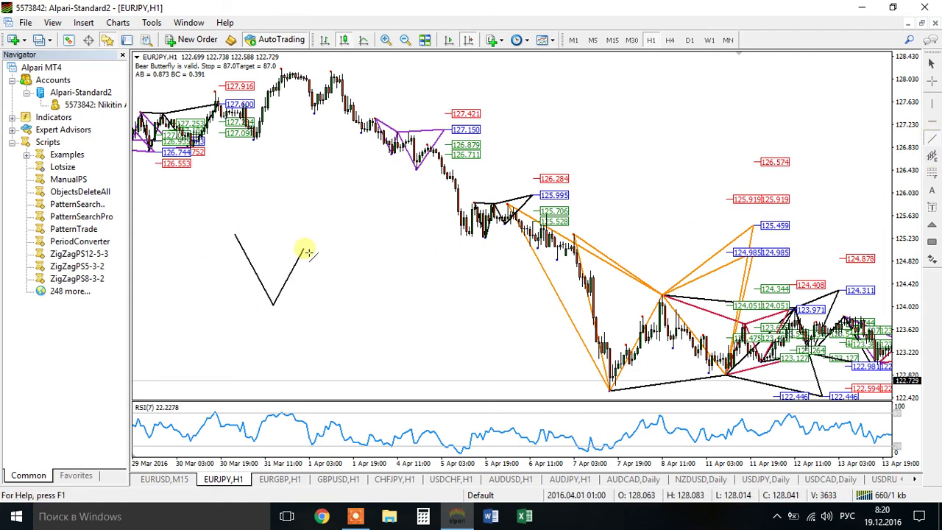
click(933, 137)
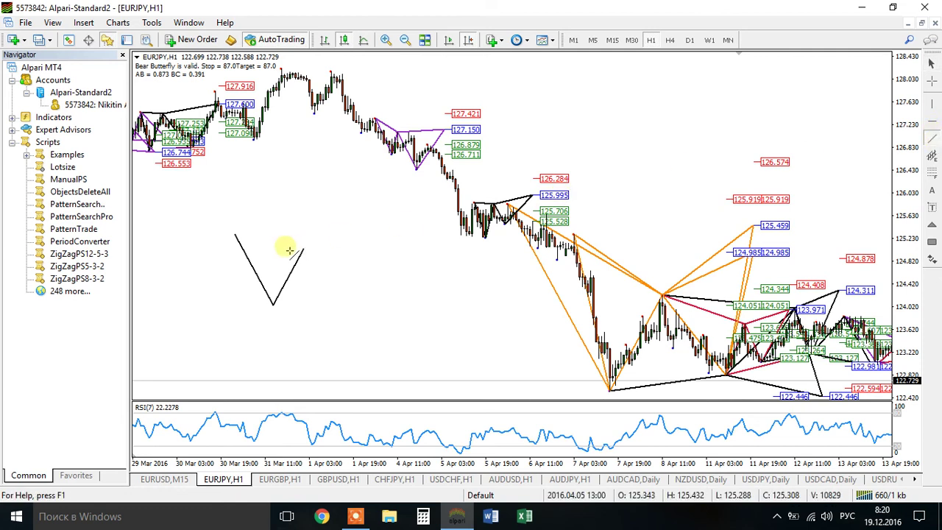
drag(322, 270, 334, 285)
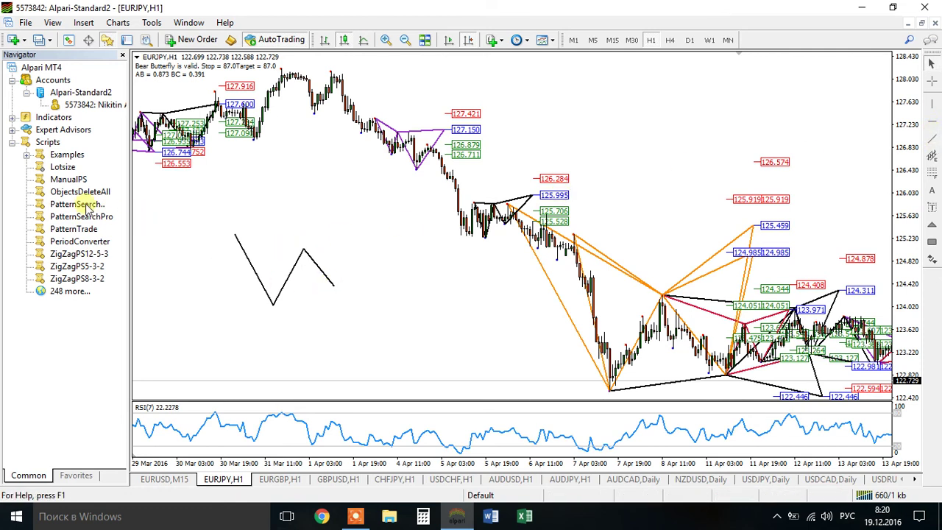
double_click(68, 179)
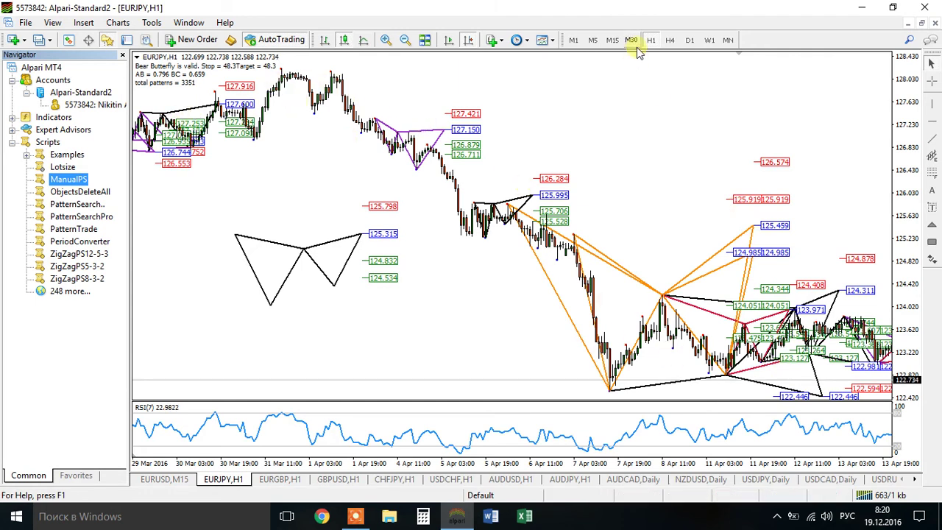
Switch EURJPY to the daily timeframe and clear the accumulated pattern drawings with the ObjectsDeleteAll script
click(689, 40)
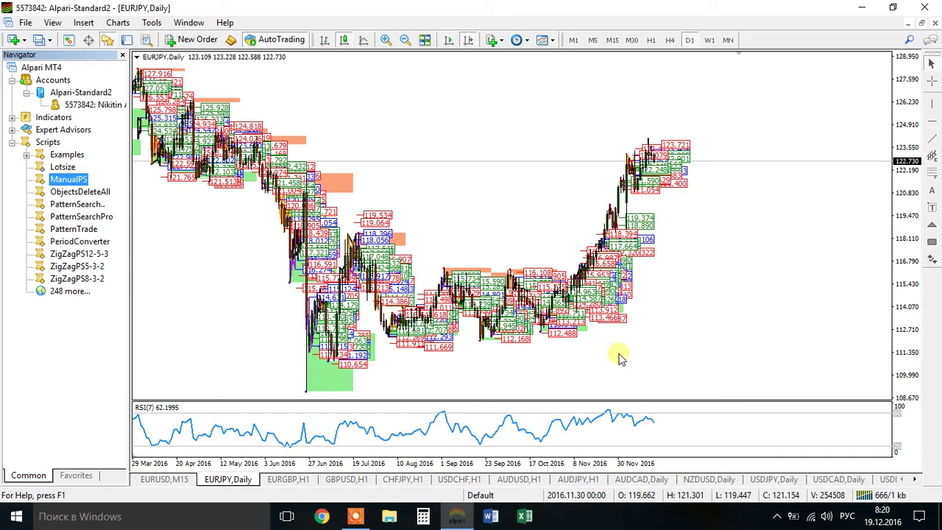
drag(261, 268, 421, 272)
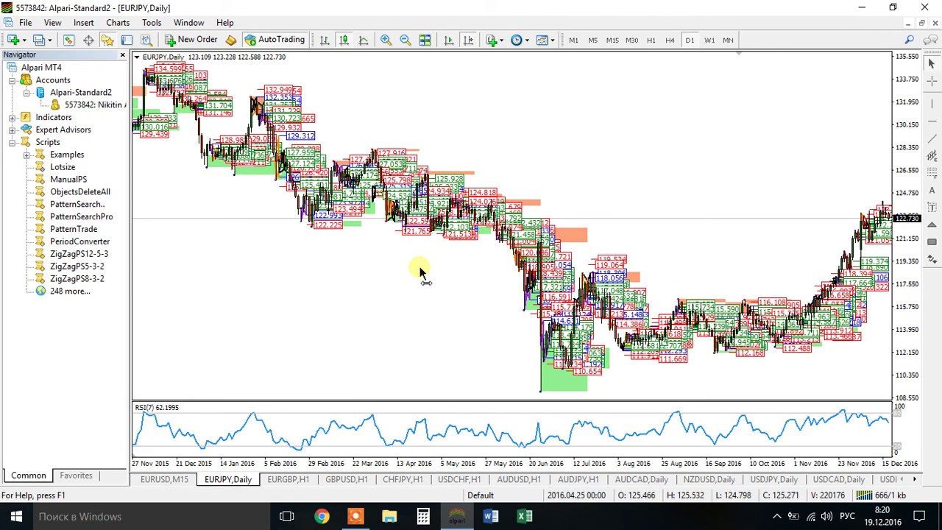
drag(434, 198, 282, 204)
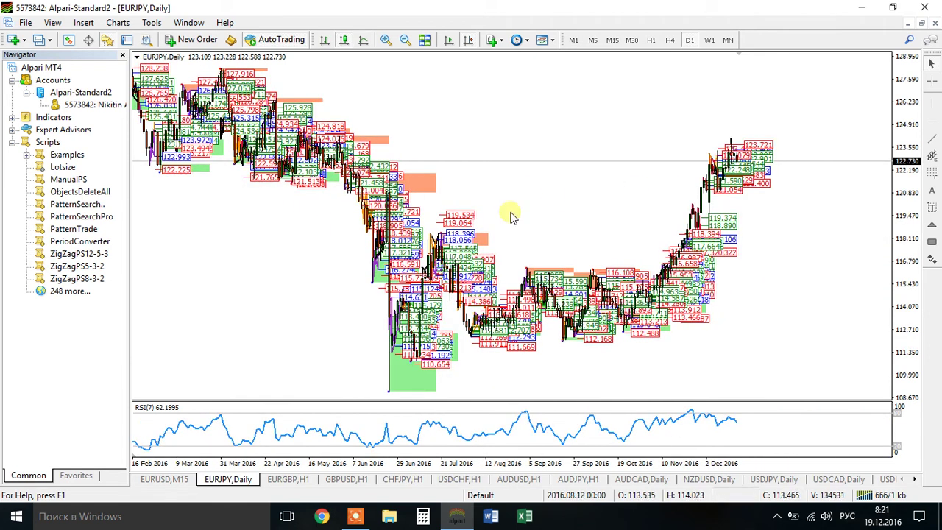
double_click(92, 194)
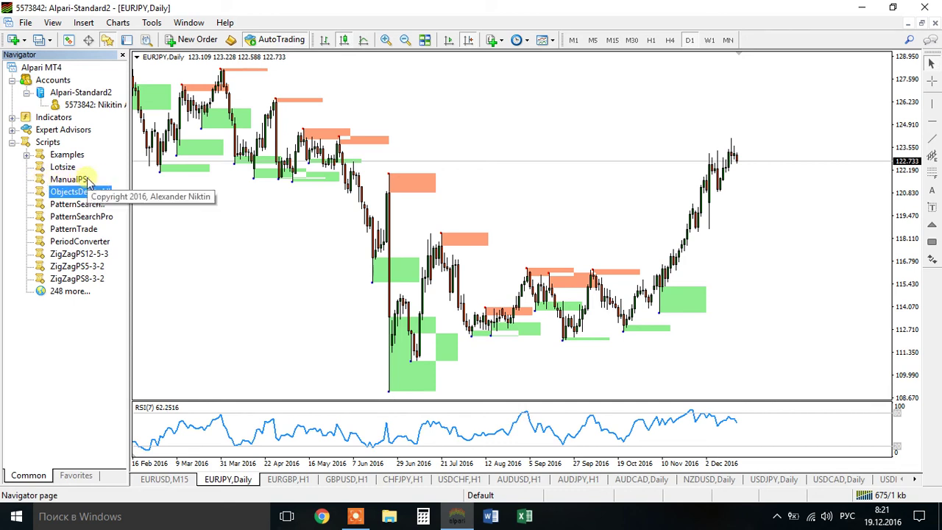
Return to the latest bars on the H1 chart and run PatternSearchPro with depth 12, deviation 5, backstep 3 and HistoryMode false
click(73, 218)
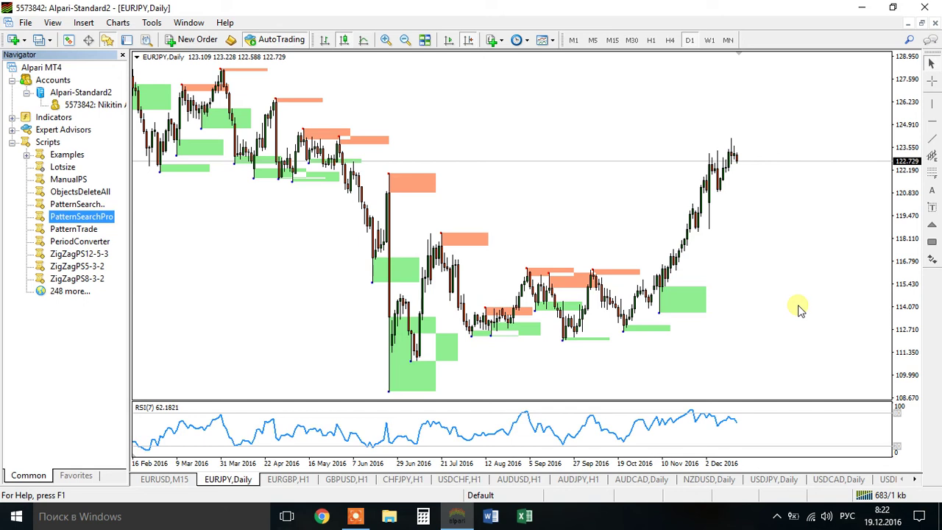
click(668, 40)
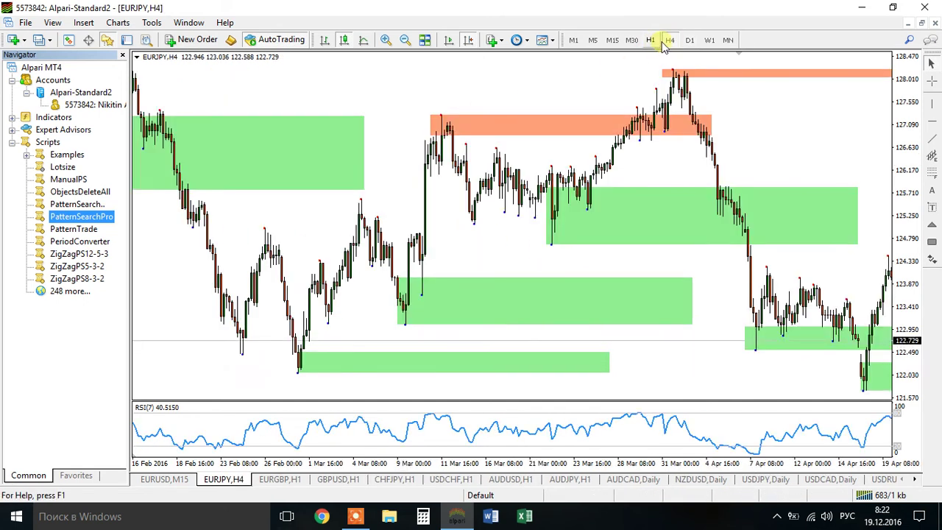
click(651, 42)
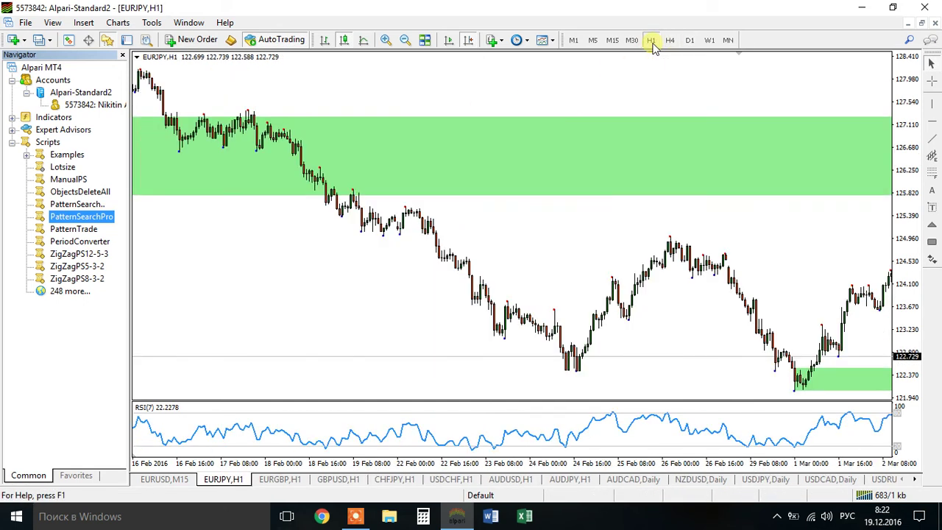
click(449, 40)
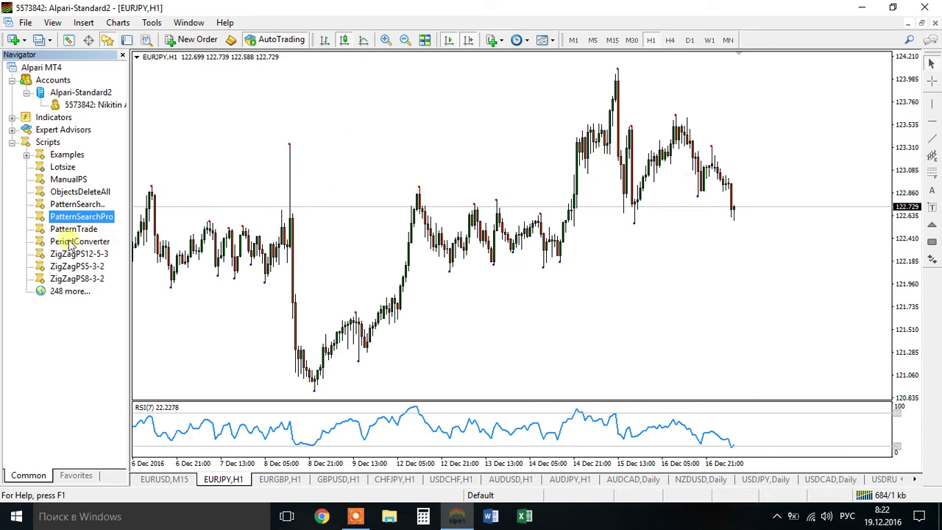
double_click(94, 220)
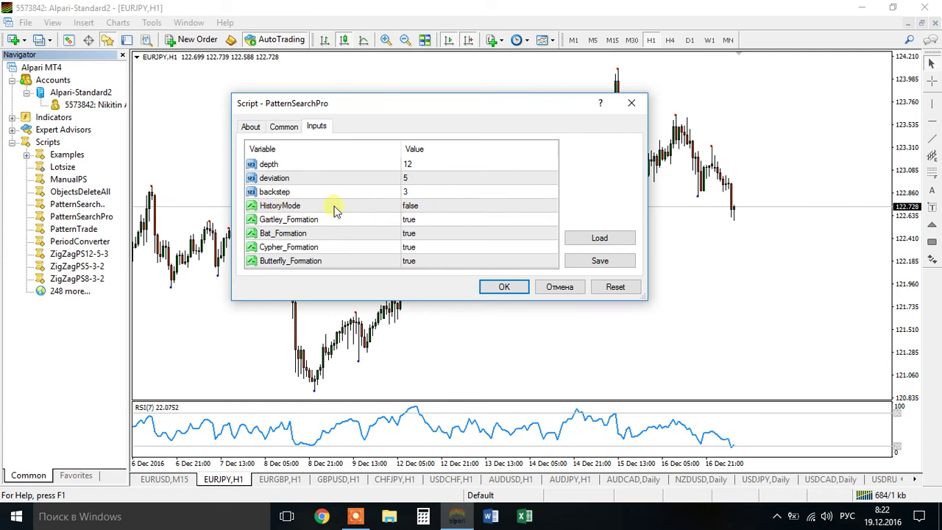
click(505, 287)
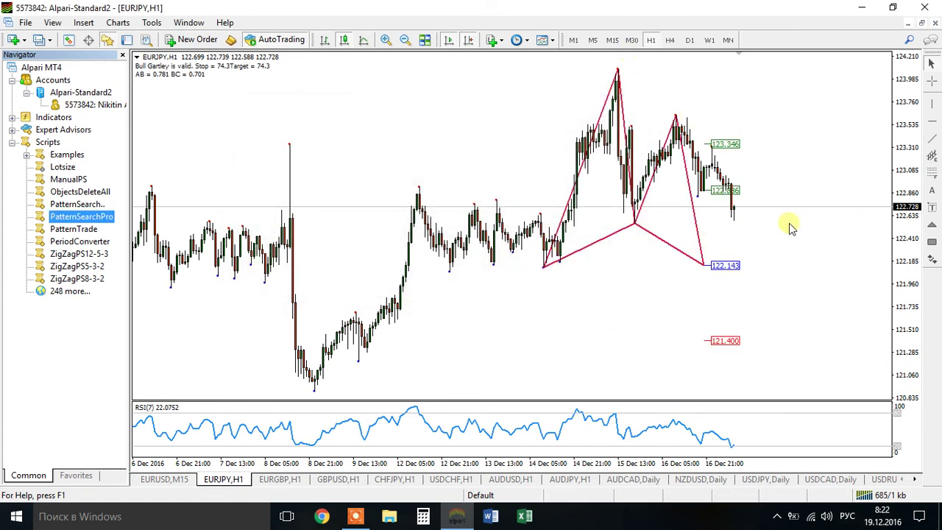
Examine the current H1 pattern's span from the latest candle back to its 14 December start, its points and its price levels
middle_click(751, 296)
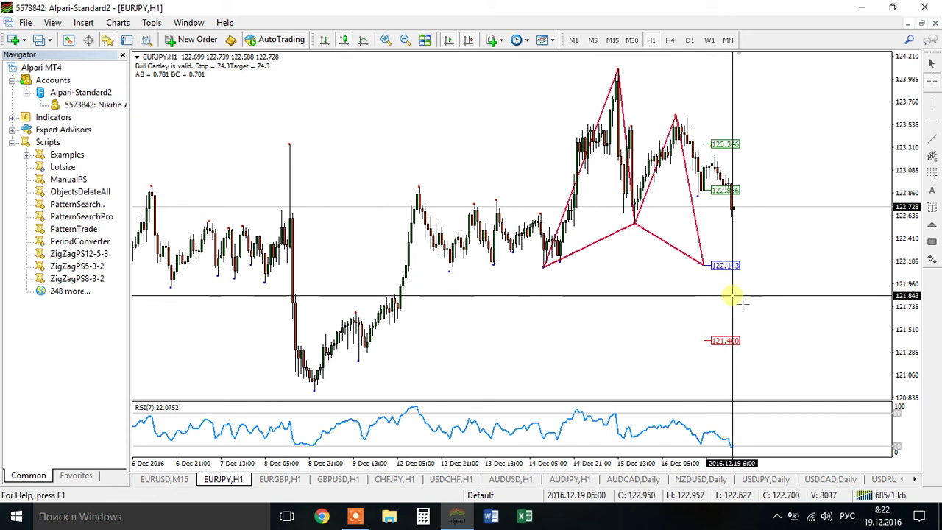
drag(734, 295, 554, 275)
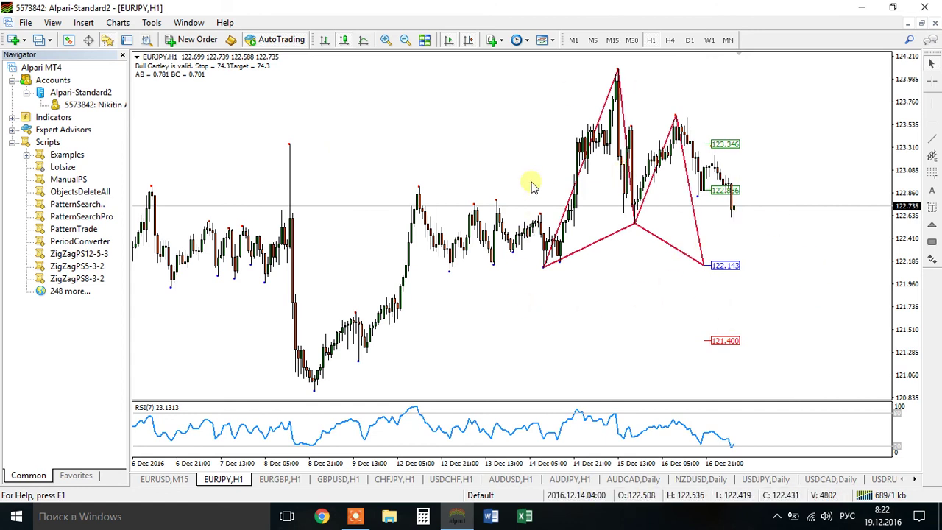
click(405, 39)
click(405, 40)
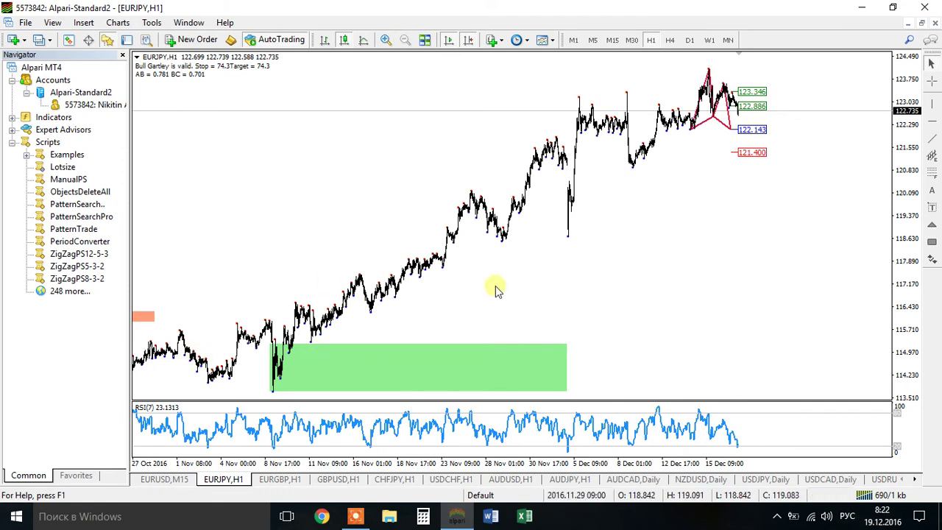
click(386, 39)
click(386, 40)
click(386, 41)
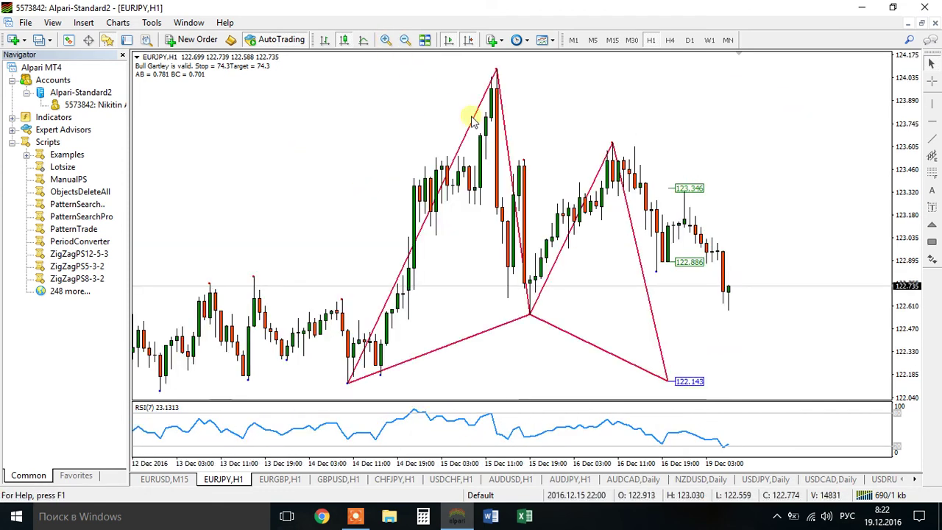
click(407, 41)
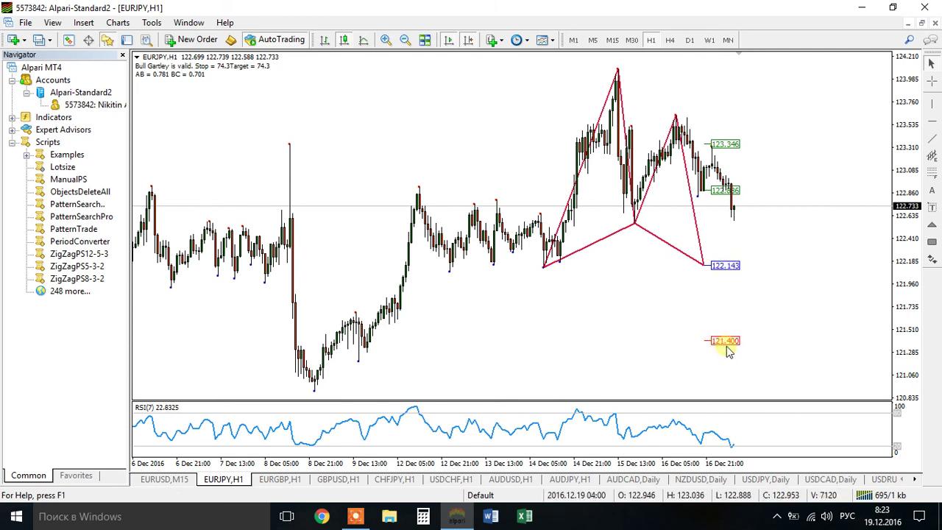
middle_click(799, 343)
key(Escape)
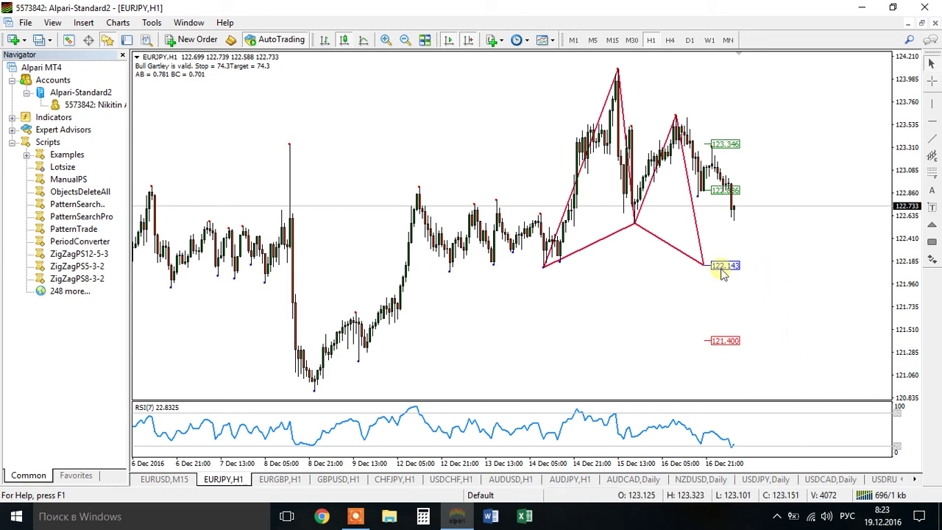
Place a horizontal line just below the pattern's 122.143 entry level and move it to about 122.00
click(932, 120)
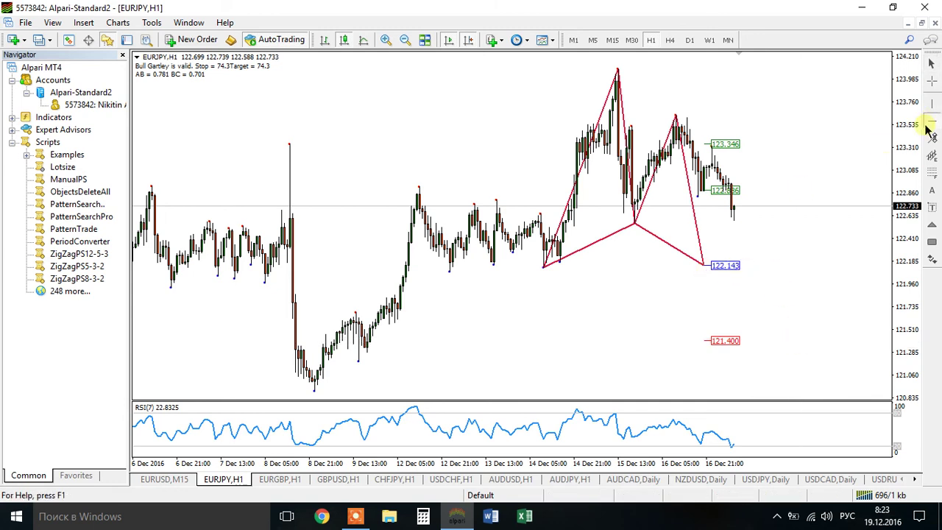
click(725, 275)
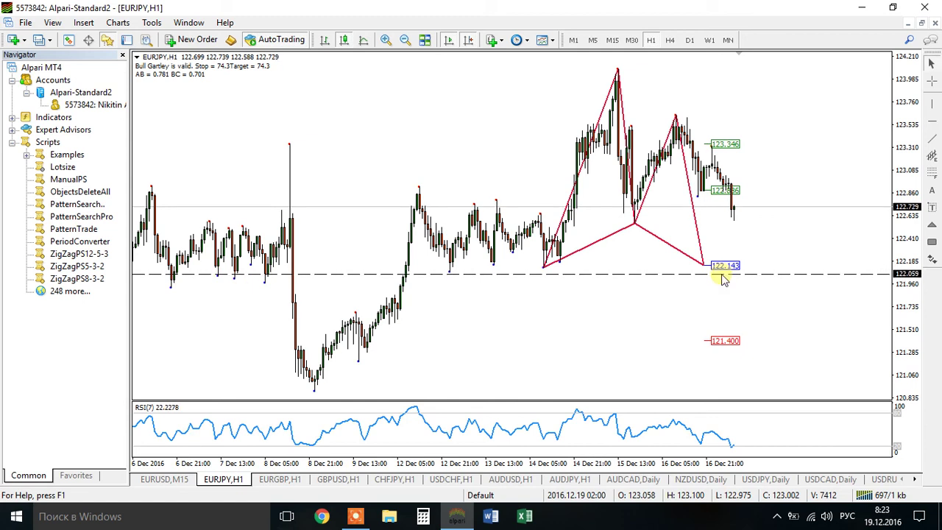
drag(722, 275, 332, 276)
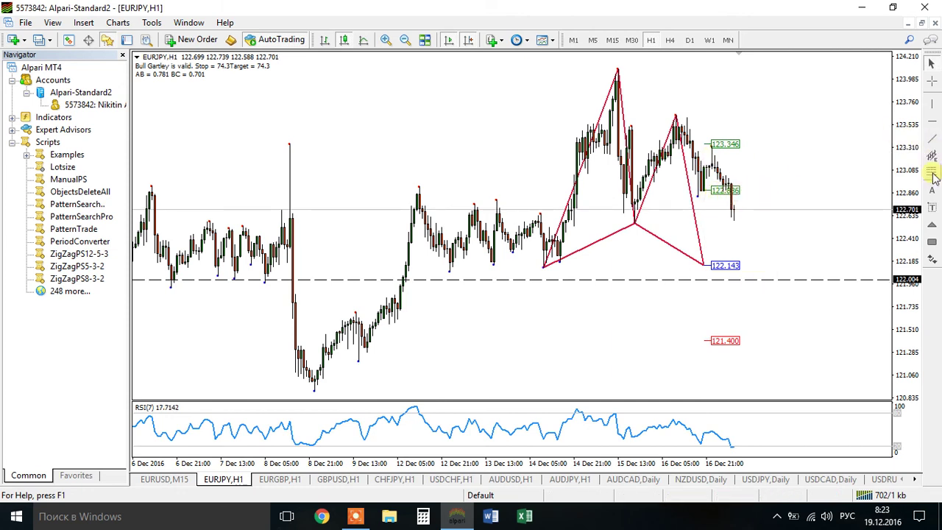
Draw a Fibonacci retracement from the 15 December high near 124.09 down to the pattern's 122.143 level and delete it
drag(615, 72, 818, 263)
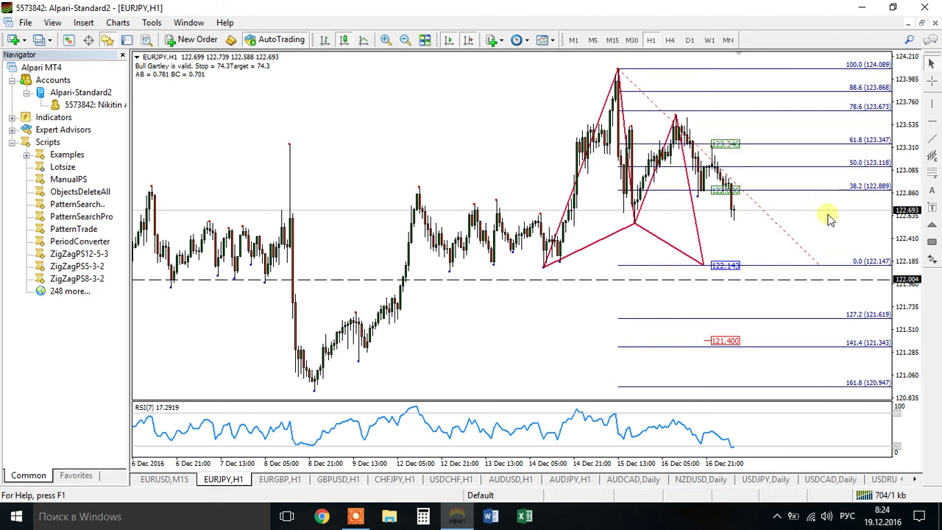
key(Delete)
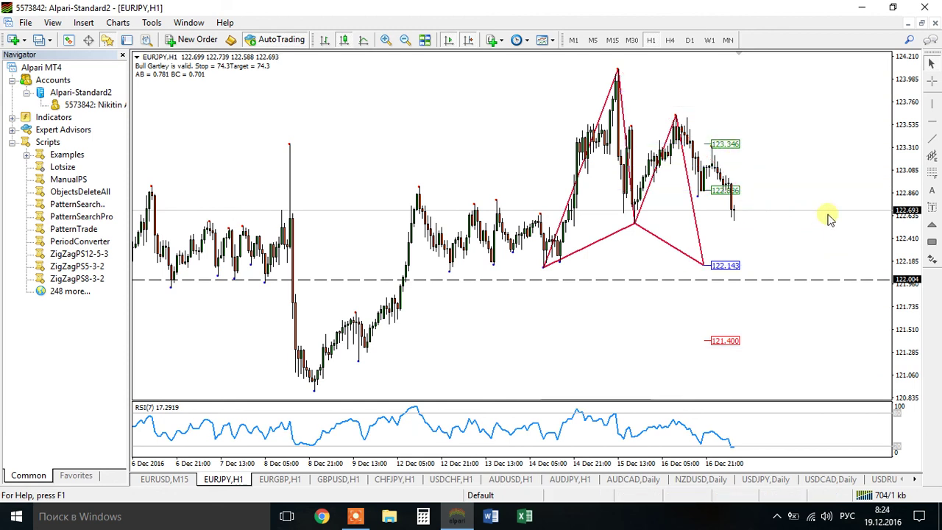